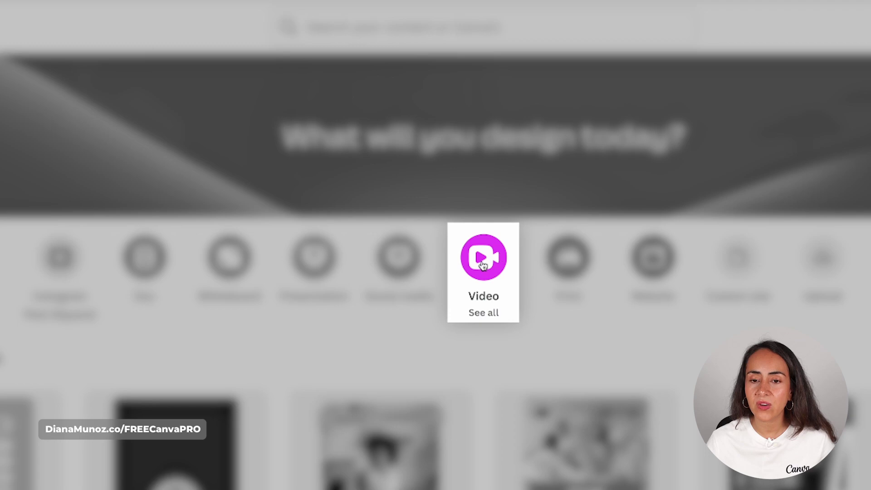
# - Create a blank 1080 × 1920 px Mobile Video design and add a circular frame to its page
pyautogui.click(482, 266)
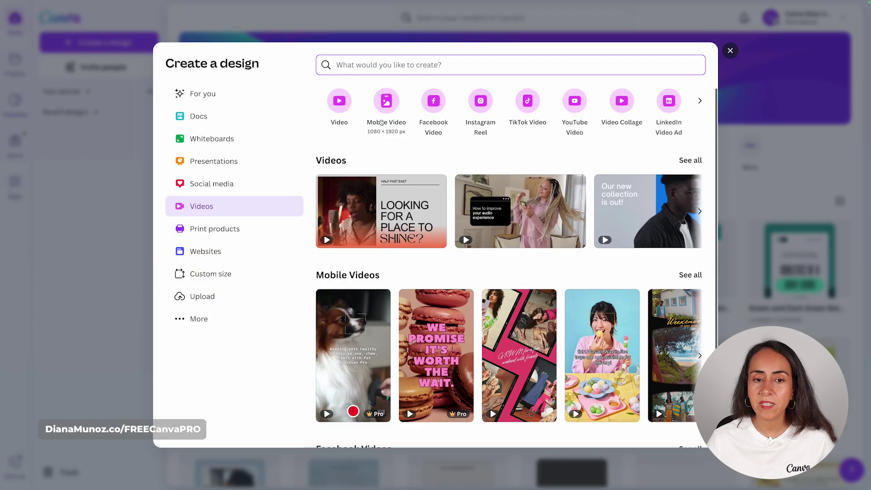
pyautogui.click(393, 99)
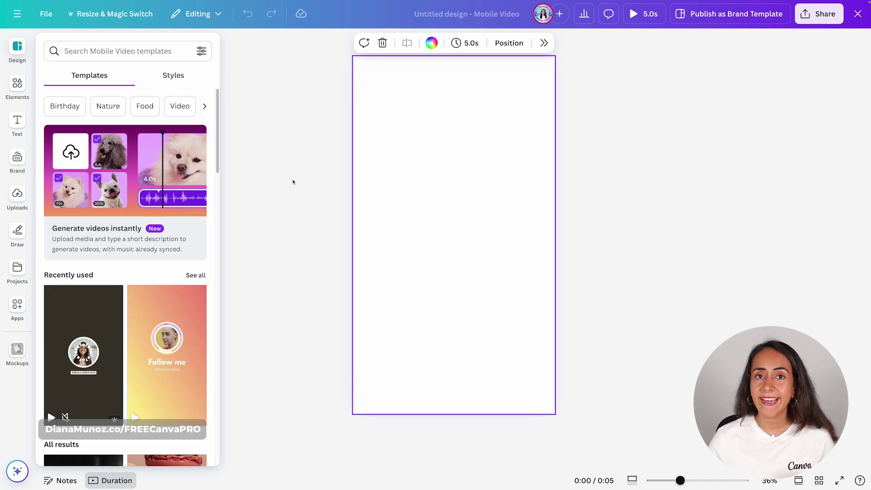
pyautogui.click(17, 90)
pyautogui.scroll(-10, 185, 195)
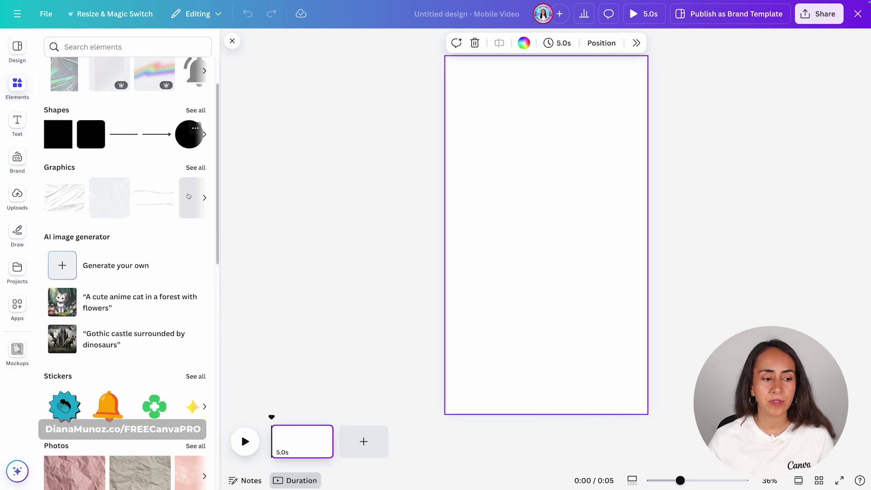
pyautogui.scroll(-4, 189, 195)
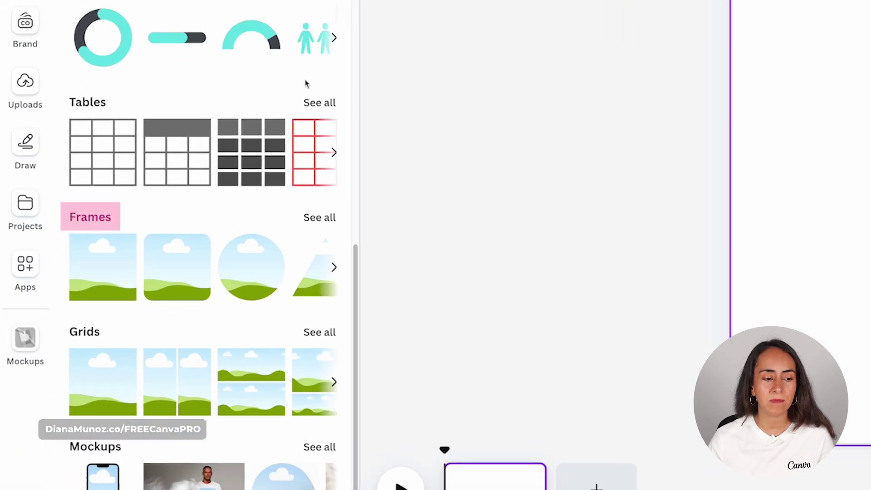
pyautogui.click(273, 274)
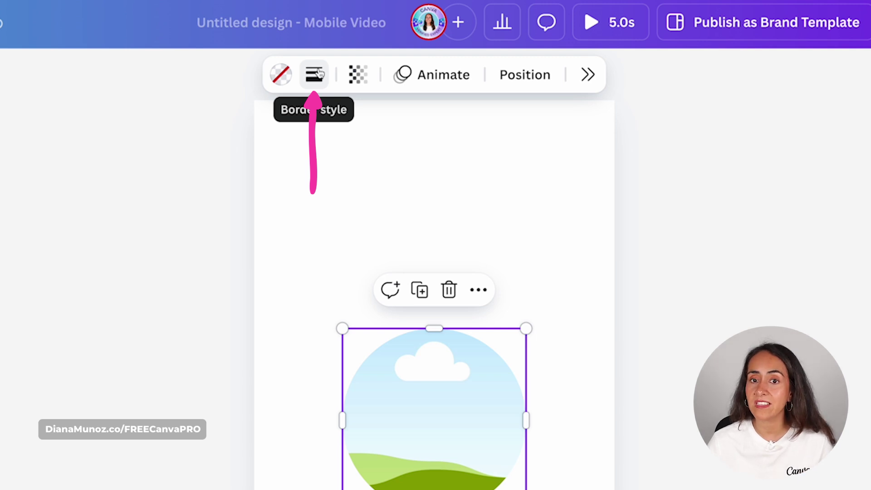
# - Give the circular frame a solid border with weight 22 and colour #3D3931
pyautogui.click(319, 73)
pyautogui.moveTo(191, 195); pyautogui.dragTo(232, 195)
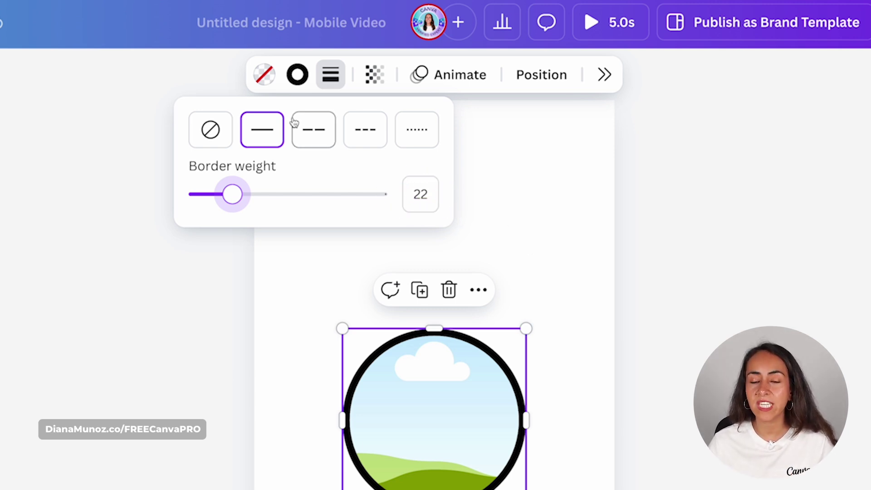
pyautogui.click(297, 74)
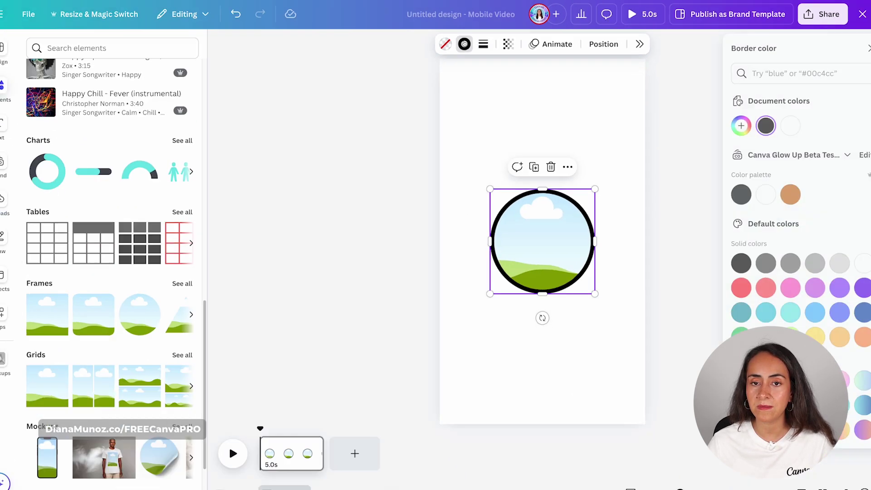
pyautogui.click(726, 123)
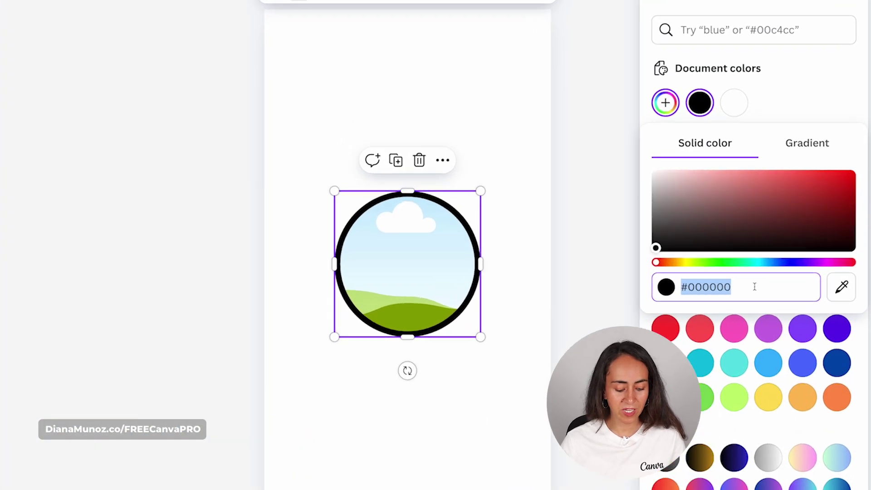
pyautogui.write('#3D3931')
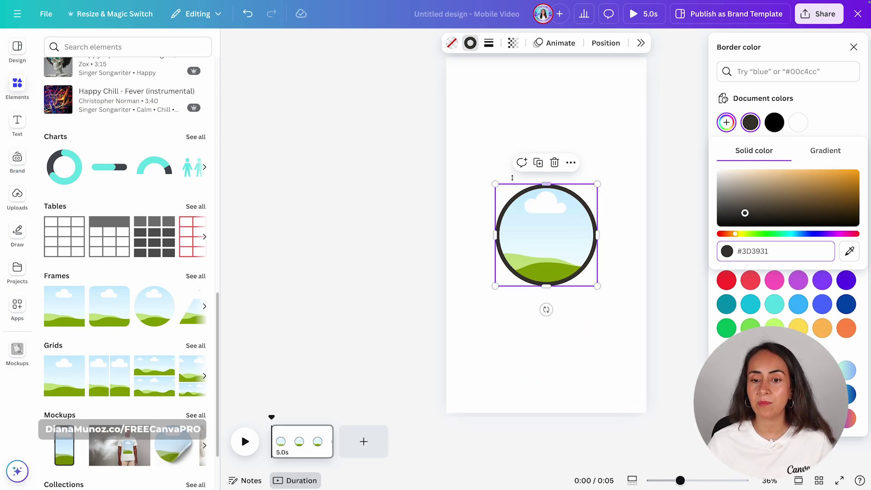
pyautogui.press('Escape')
pyautogui.press('Escape')
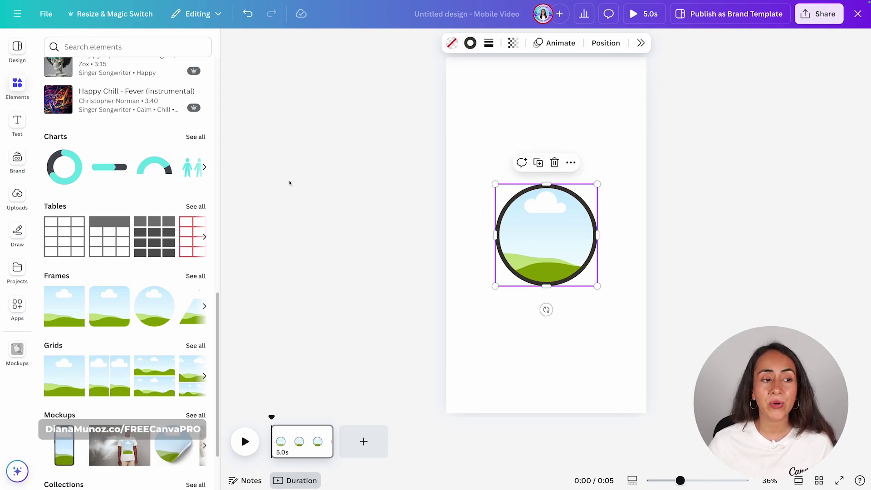
# - Fill the circular frame with the uploaded portrait that has a blue background
pyautogui.click(17, 195)
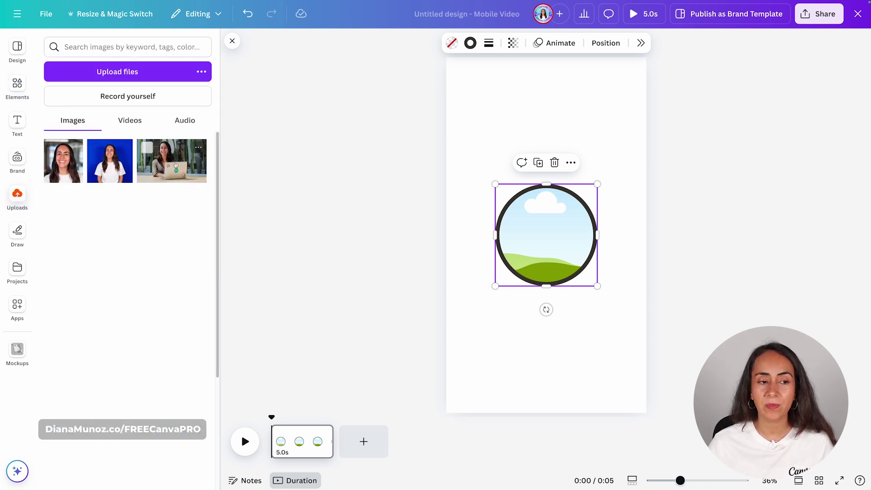
pyautogui.moveTo(98, 172); pyautogui.dragTo(511, 231)
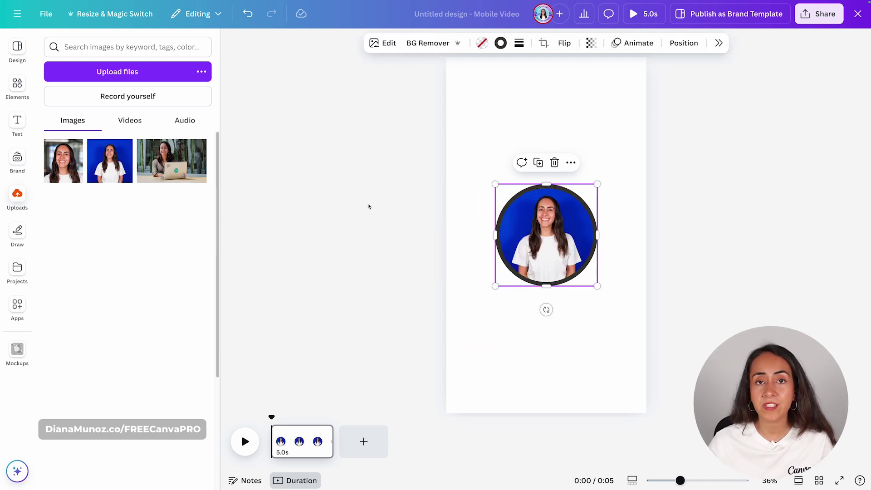
# - Search the photo elements for "profile picture" and fill the circular frame with the smiling long-haired woman's portrait
pyautogui.click(19, 98)
pyautogui.click(78, 50)
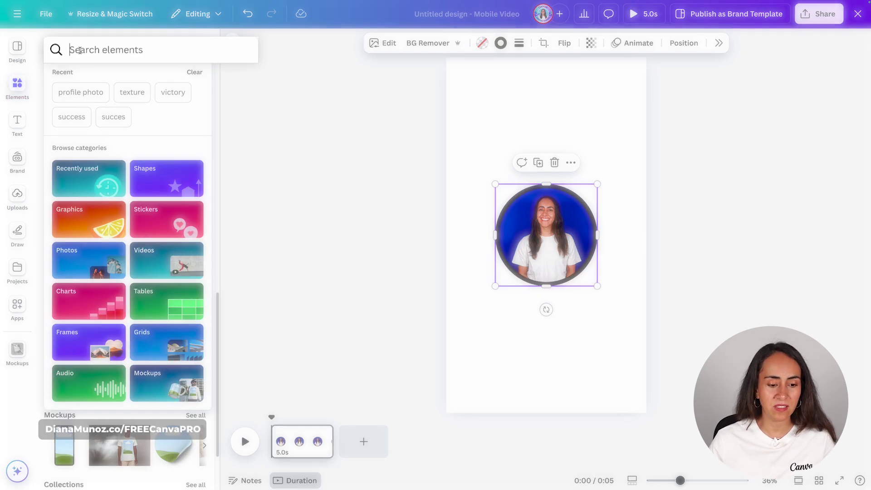
pyautogui.write('profile picture')
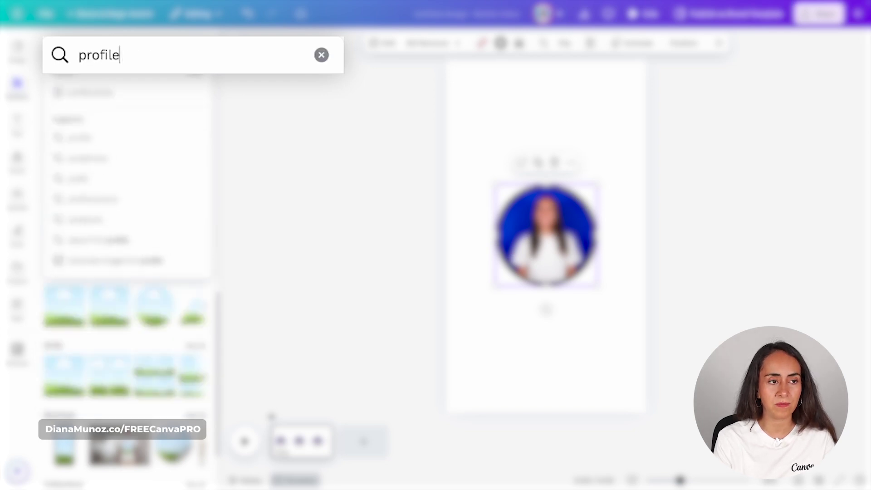
pyautogui.press('Return')
pyautogui.click(115, 74)
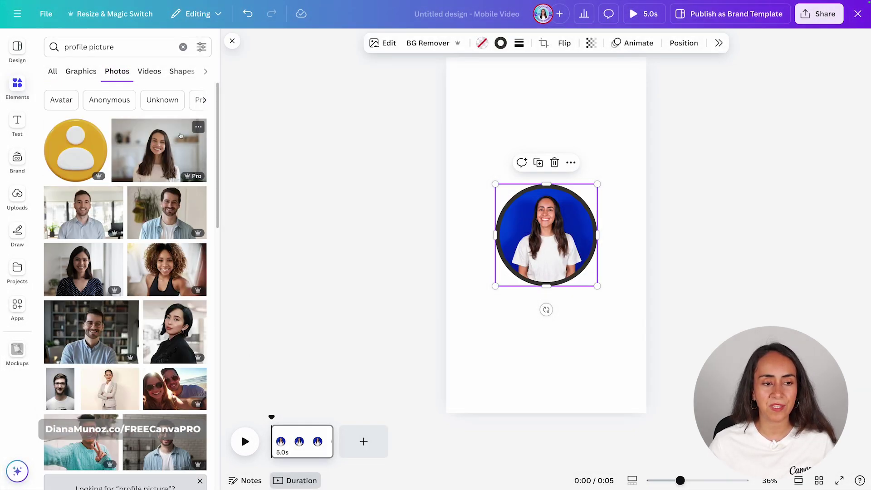
pyautogui.moveTo(156, 143); pyautogui.dragTo(585, 229)
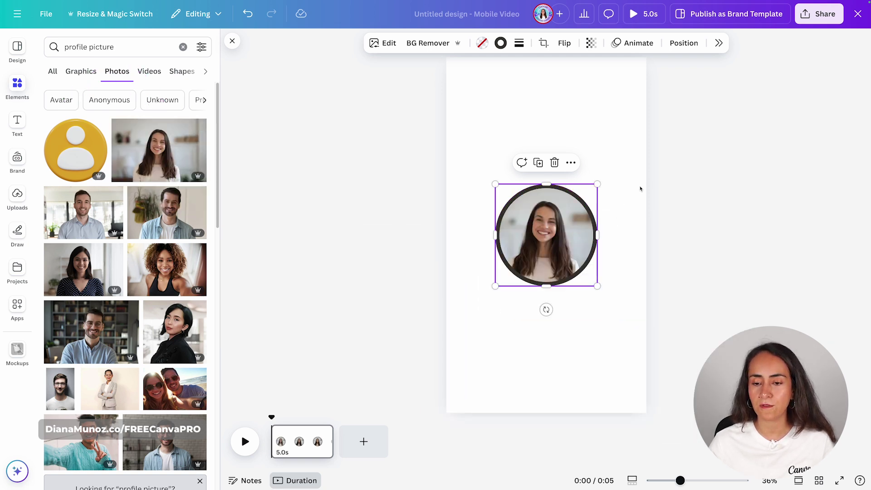
# - Shrink the framed photo and move it up, centred in the upper half of the page
pyautogui.moveTo(597, 287); pyautogui.dragTo(573, 262)
pyautogui.moveTo(540, 230); pyautogui.dragTo(553, 194)
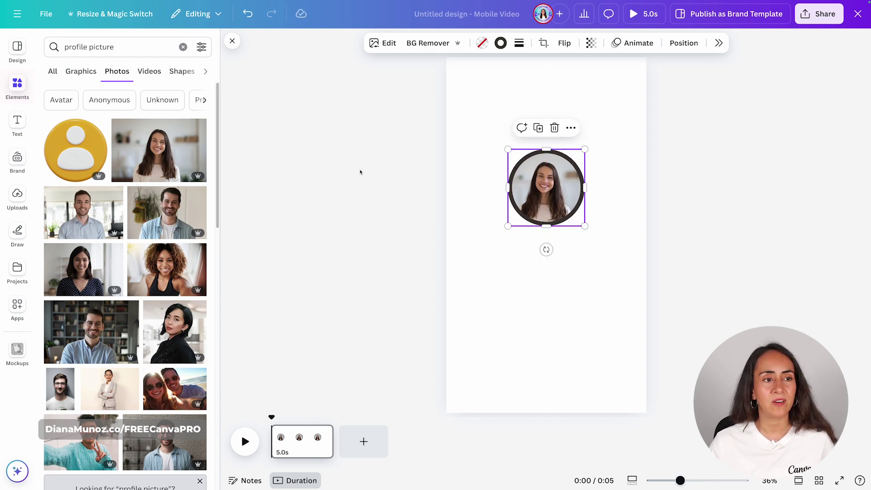
# - Add a rounded square below the framed photo and reshape it into a flat button about as wide as the photo
pyautogui.click(17, 84)
pyautogui.scroll(-5, 156, 260)
pyautogui.scroll(5, 156, 260)
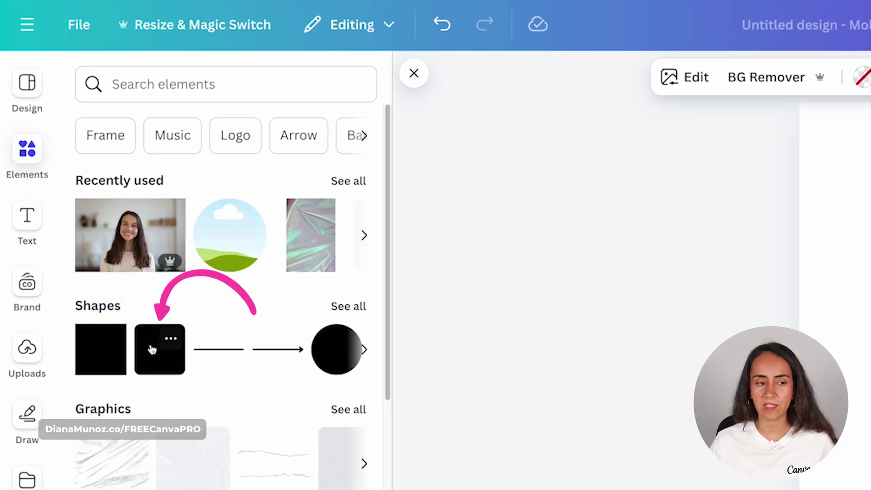
pyautogui.click(152, 349)
pyautogui.moveTo(561, 227); pyautogui.dragTo(561, 247)
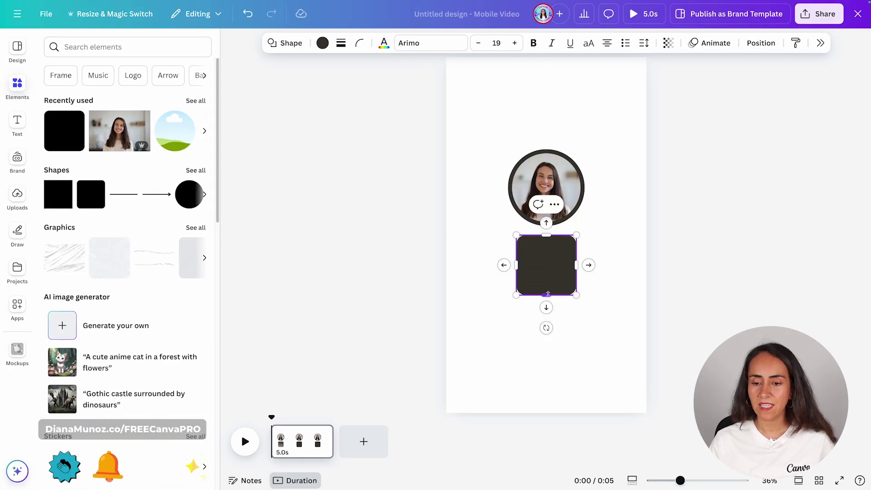
pyautogui.moveTo(547, 294); pyautogui.dragTo(507, 247)
pyautogui.moveTo(576, 247); pyautogui.dragTo(580, 247)
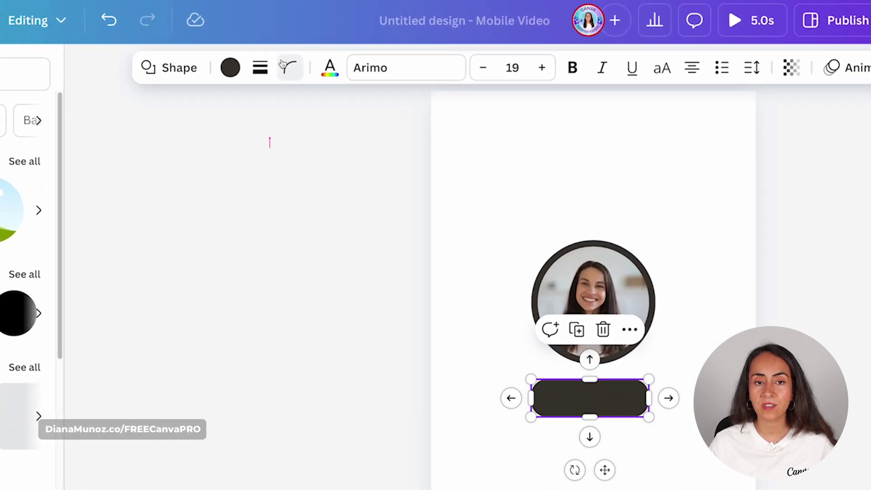
# - Set the corner rounding of the dark button shape to 36
pyautogui.click(359, 43)
pyautogui.moveTo(245, 159); pyautogui.dragTo(224, 158)
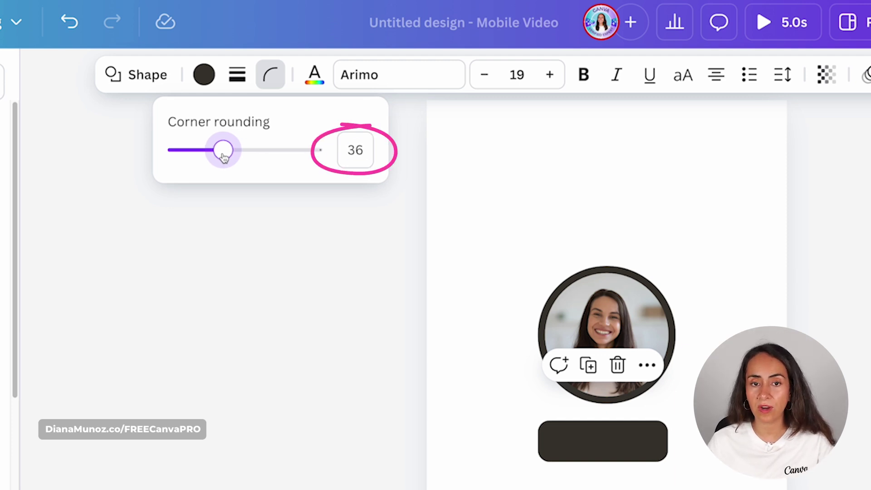
pyautogui.click(738, 488)
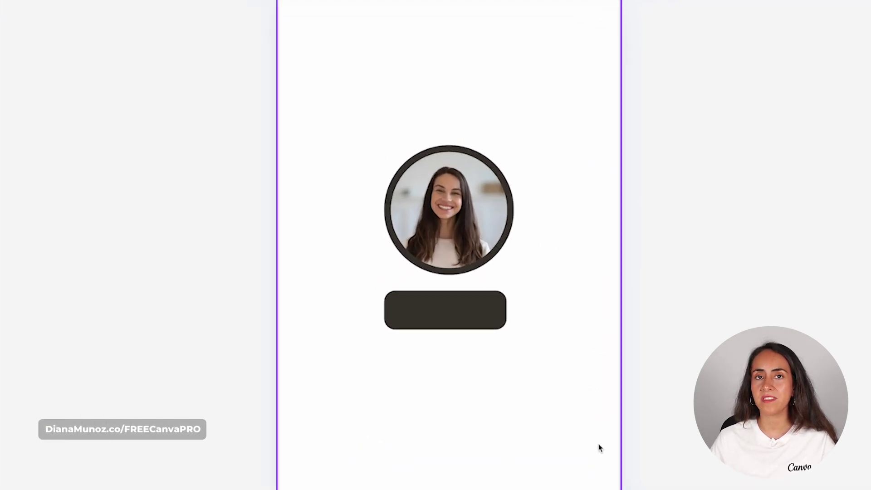
# - Add a text box reading "SUBSCRIBE" on top of the dark button shape
pyautogui.press('t')
pyautogui.moveTo(465, 336); pyautogui.dragTo(466, 357)
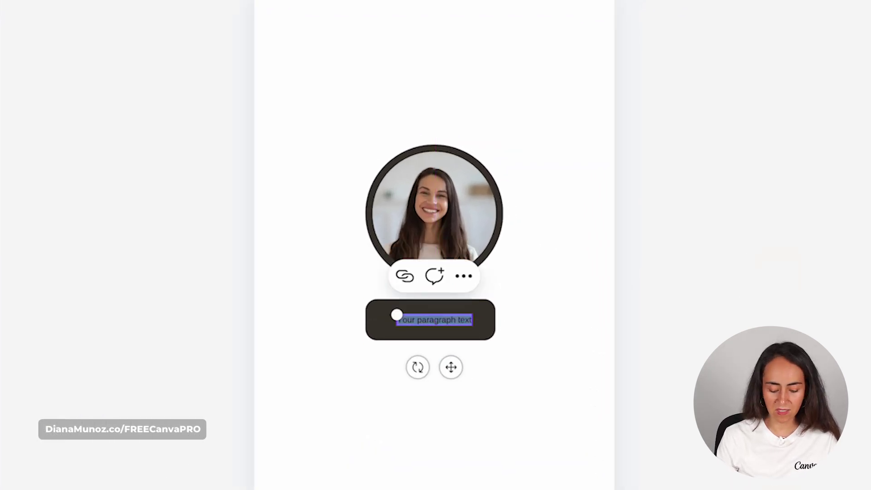
pyautogui.write('SUBSCRIBE')
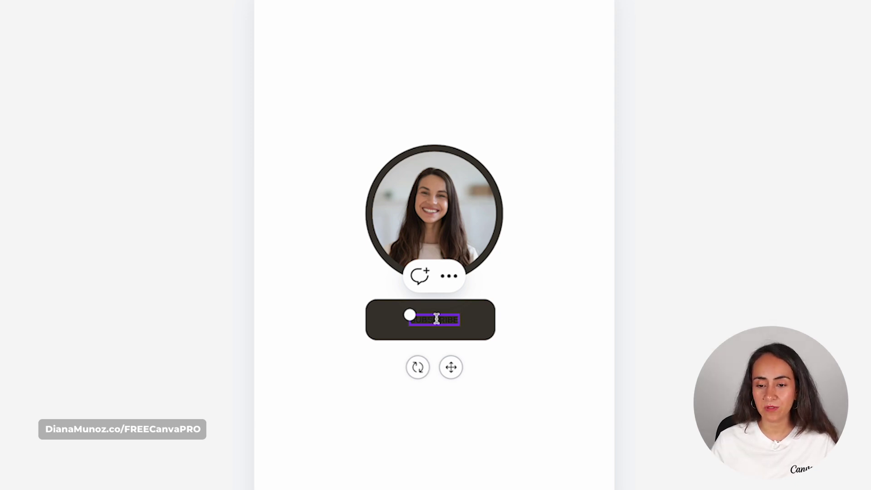
# - Format the SUBSCRIBE text in white Bebas Neue at font size 60
pyautogui.doubleClick(436, 318)
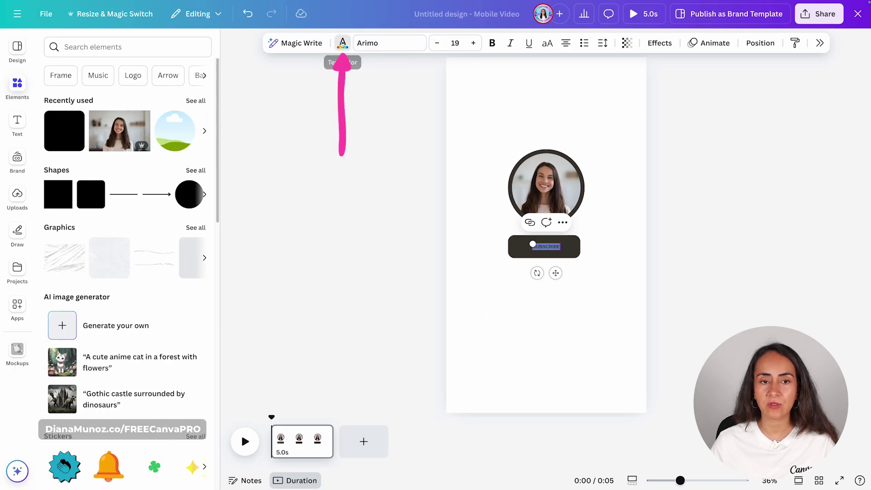
pyautogui.click(342, 43)
pyautogui.click(389, 43)
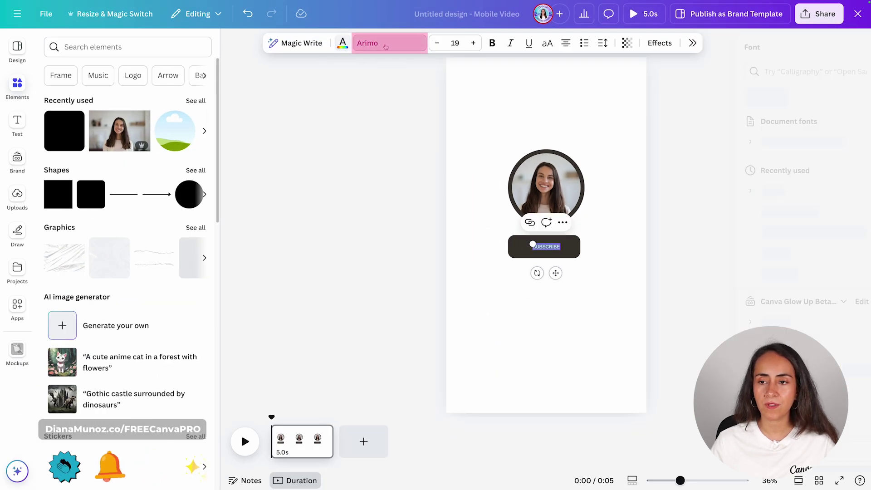
pyautogui.click(749, 75)
pyautogui.write('bebas neue')
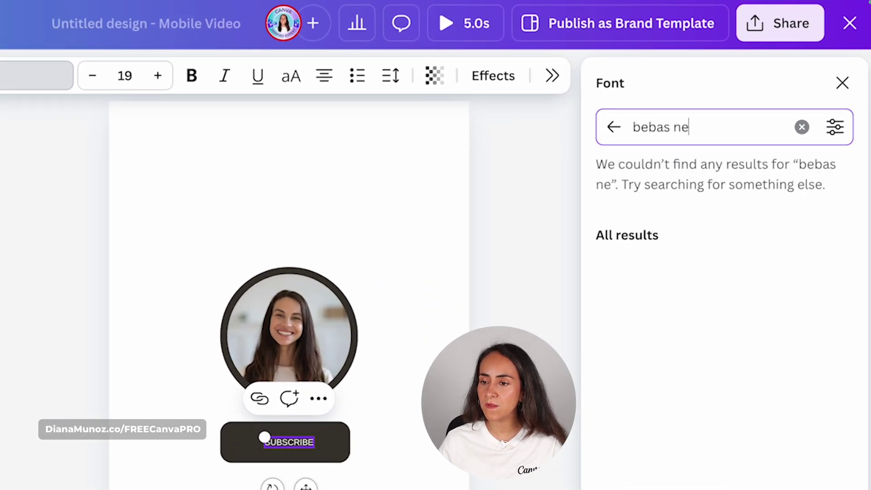
pyautogui.click(659, 221)
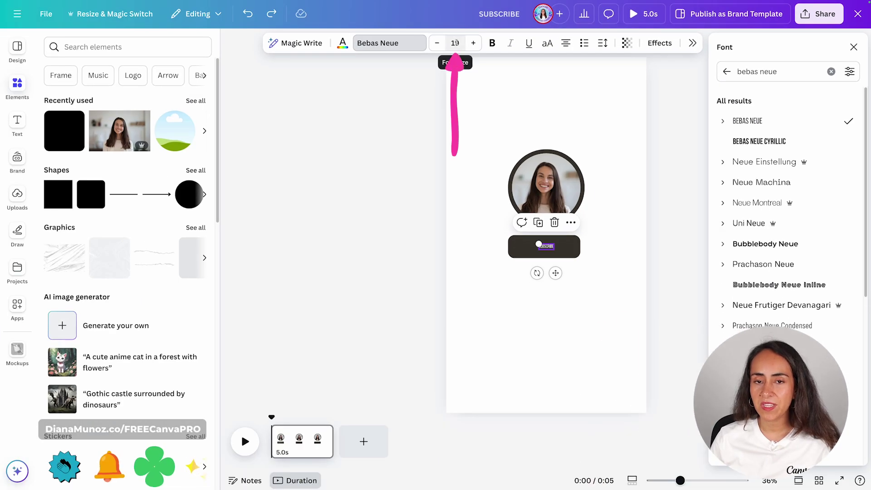
pyautogui.click(455, 42)
pyautogui.write('60')
pyautogui.press('Return')
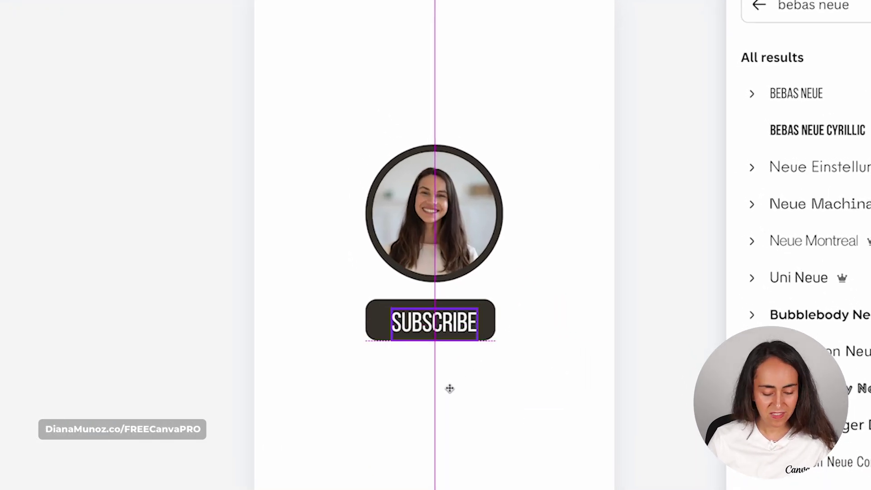
# - Reposition the SUBSCRIBE text so it sits within the height of the dark button
pyautogui.moveTo(450, 388); pyautogui.dragTo(449, 387)
pyautogui.click(523, 317)
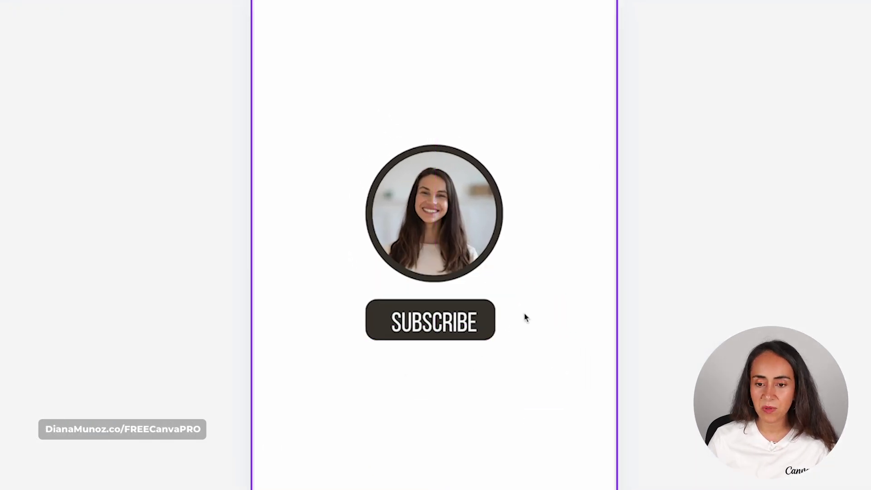
pyautogui.click(447, 336)
pyautogui.click(559, 341)
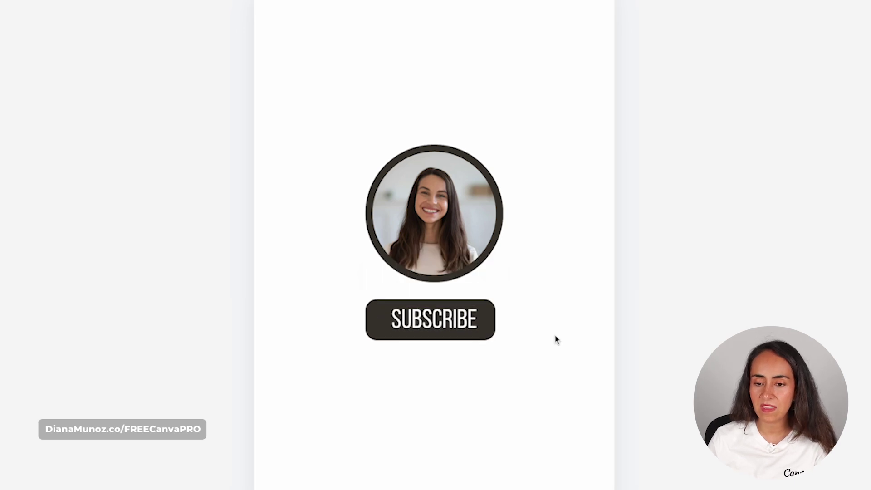
# - Align the SUBSCRIBE text and the button shape with each other to Center and Middle
pyautogui.moveTo(538, 331); pyautogui.dragTo(496, 317)
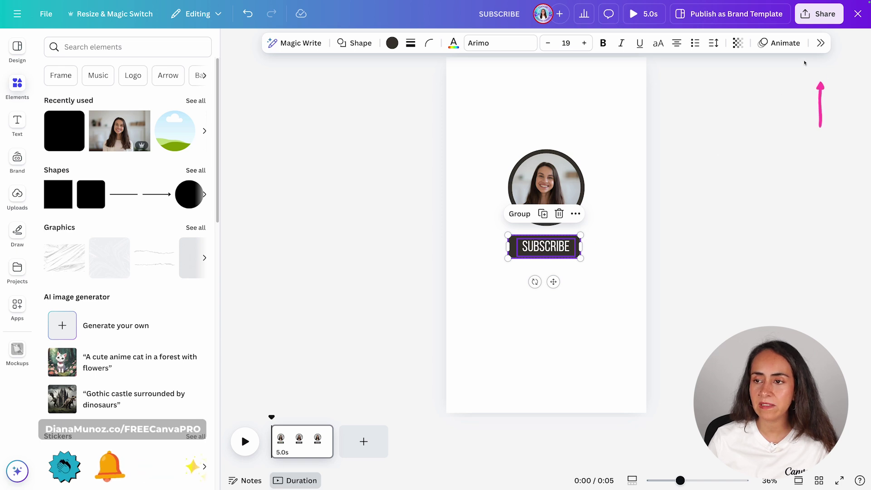
pyautogui.click(821, 43)
pyautogui.scroll(-2, 779, 253)
pyautogui.click(749, 374)
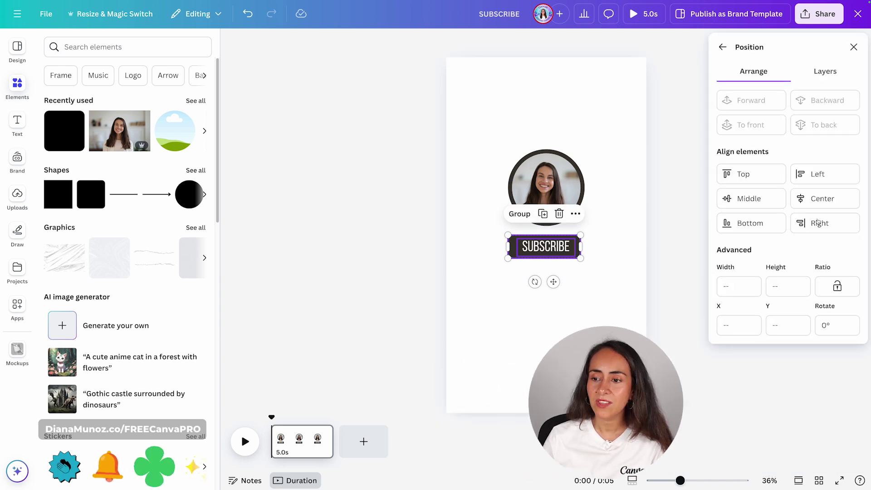
pyautogui.click(842, 199)
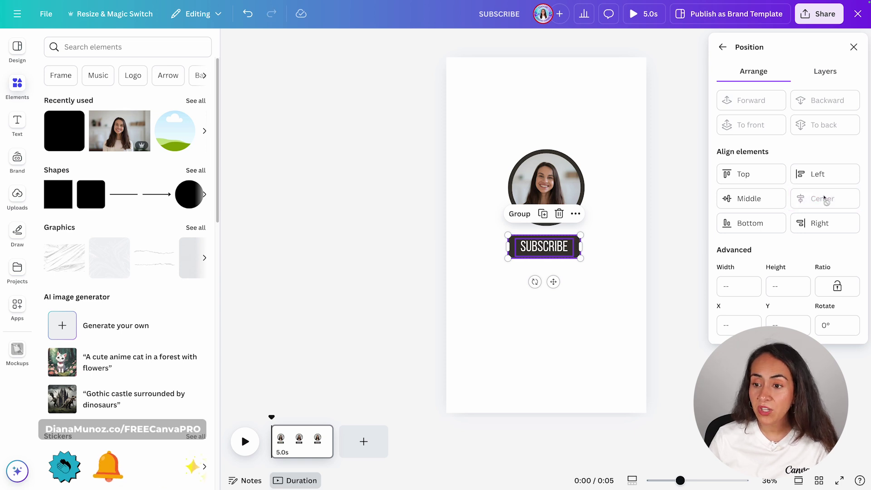
pyautogui.click(743, 199)
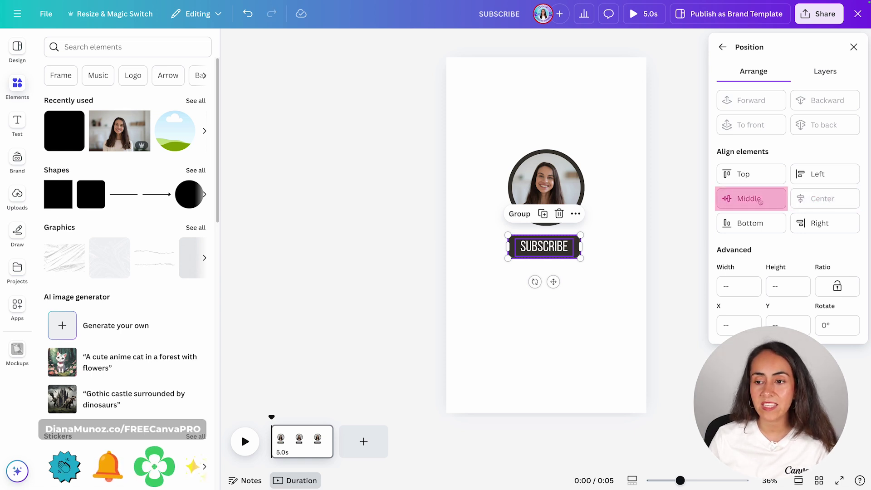
# - Move the framed photo and the SUBSCRIBE button together to the centre of the page
pyautogui.click(622, 238)
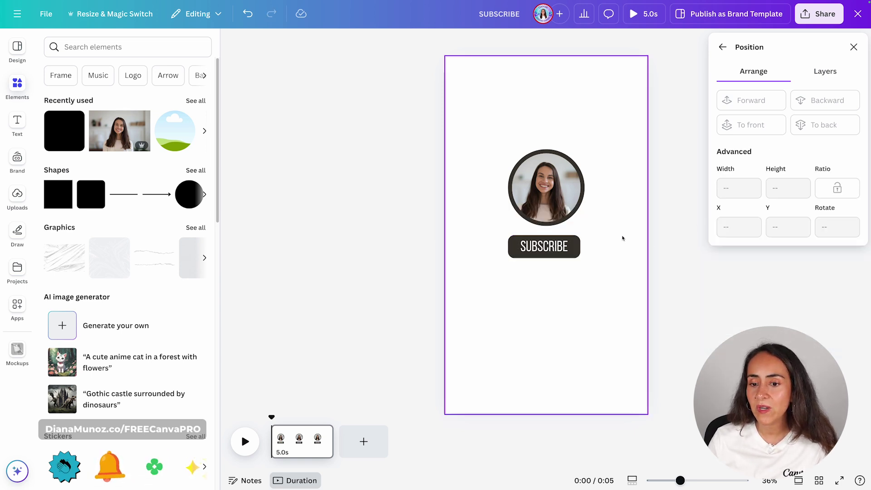
pyautogui.click(598, 247)
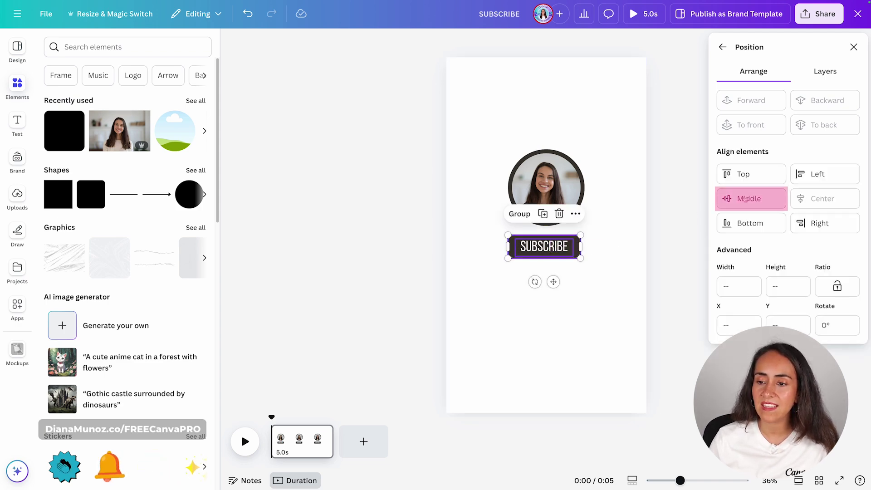
pyautogui.click(616, 234)
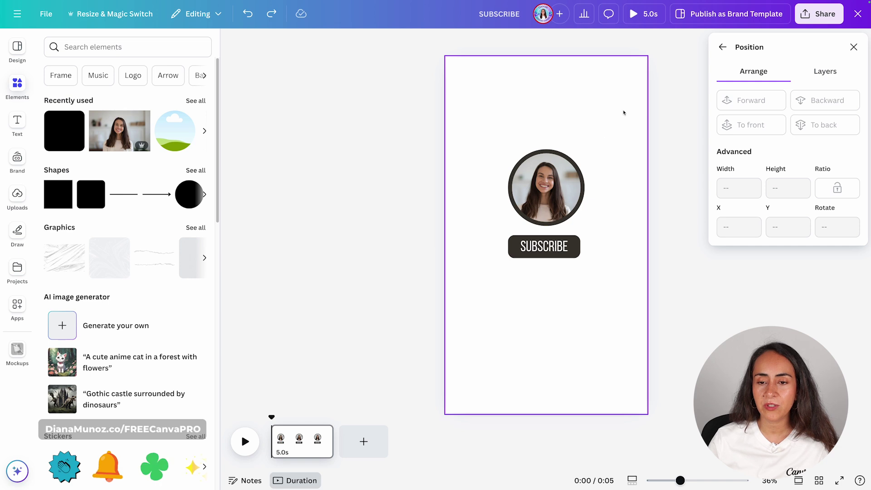
pyautogui.moveTo(622, 110); pyautogui.dragTo(486, 264)
pyautogui.moveTo(553, 175); pyautogui.dragTo(556, 202)
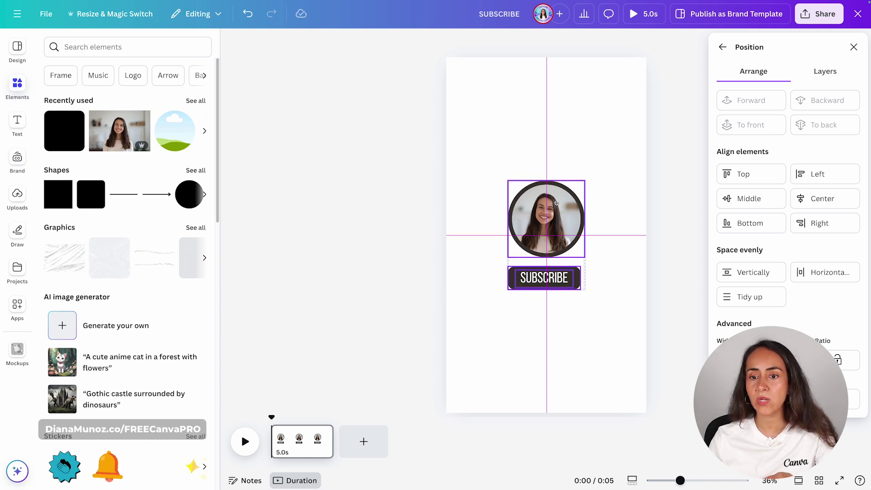
pyautogui.moveTo(556, 203); pyautogui.dragTo(560, 238)
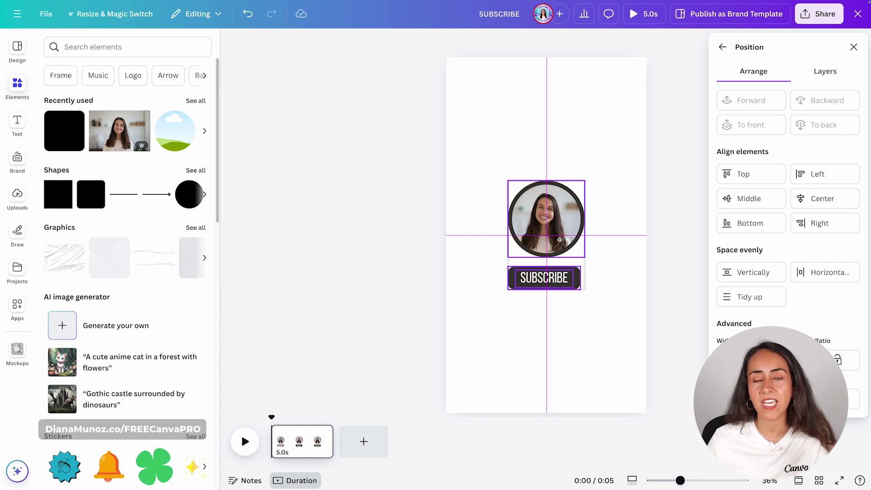
pyautogui.moveTo(559, 240); pyautogui.dragTo(560, 240)
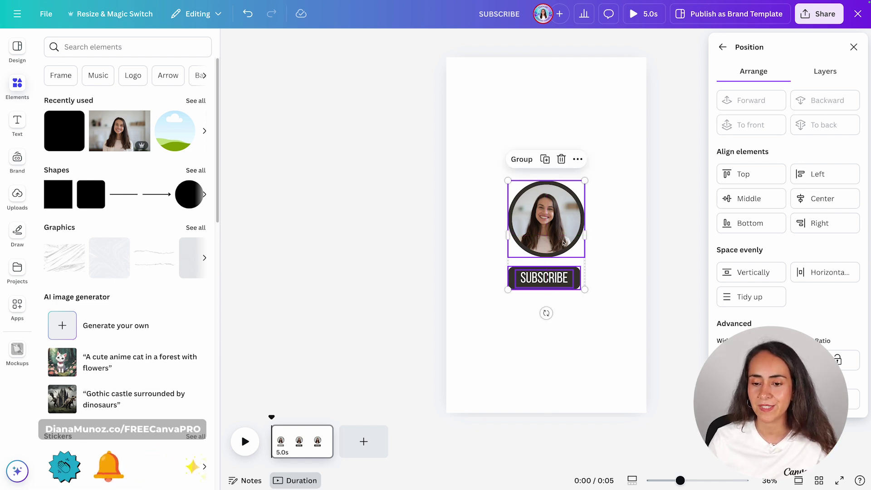
pyautogui.click(853, 47)
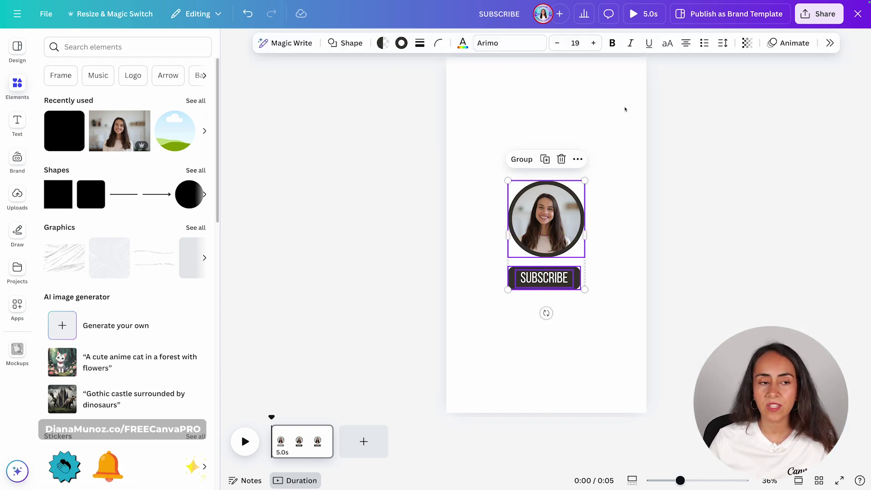
pyautogui.click(393, 197)
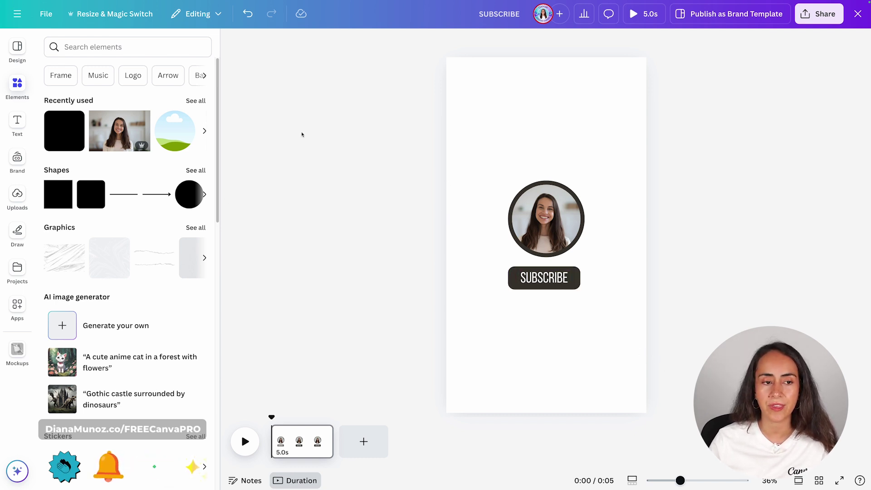
# - Search the elements for "cursor", limit the results to Graphics and switch to the suggested search "Mouse pointer"
pyautogui.click(113, 46)
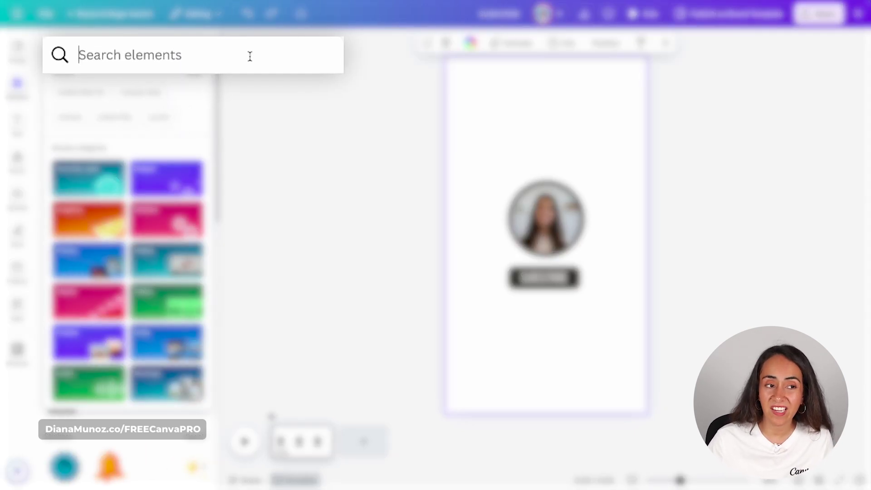
pyautogui.write('cursor')
pyautogui.press('Return')
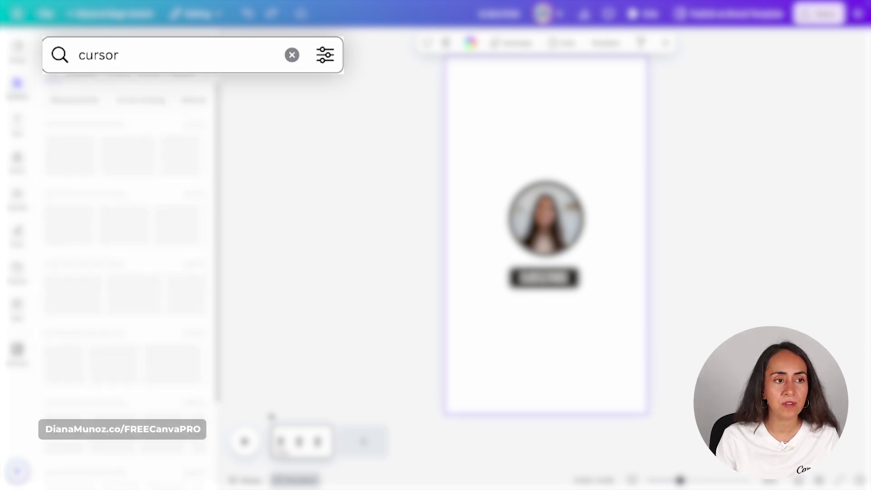
pyautogui.click(82, 72)
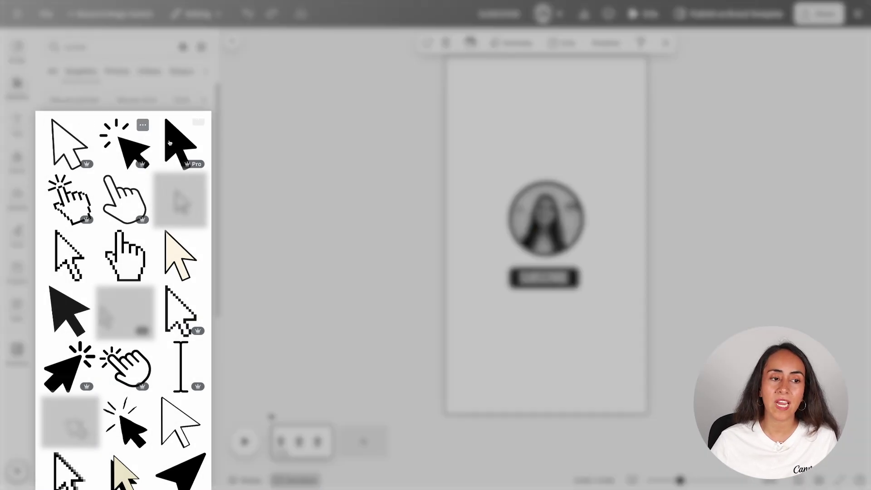
pyautogui.moveTo(182, 147)
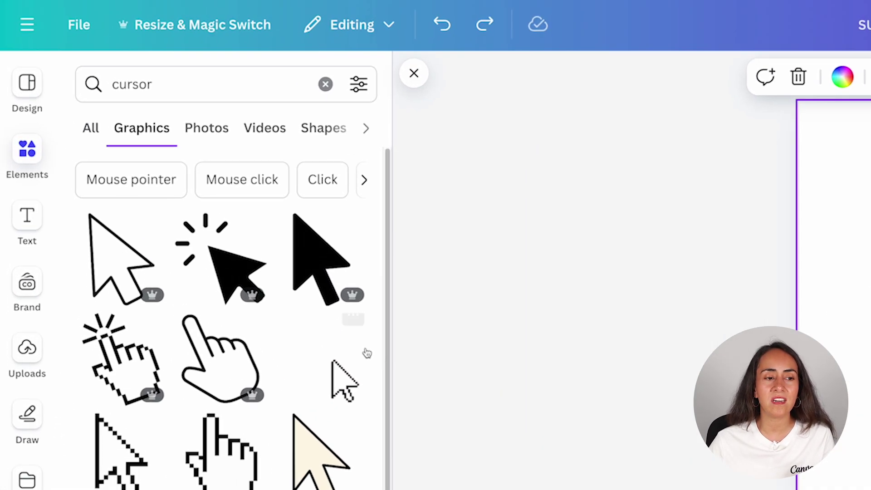
pyautogui.moveTo(79, 157)
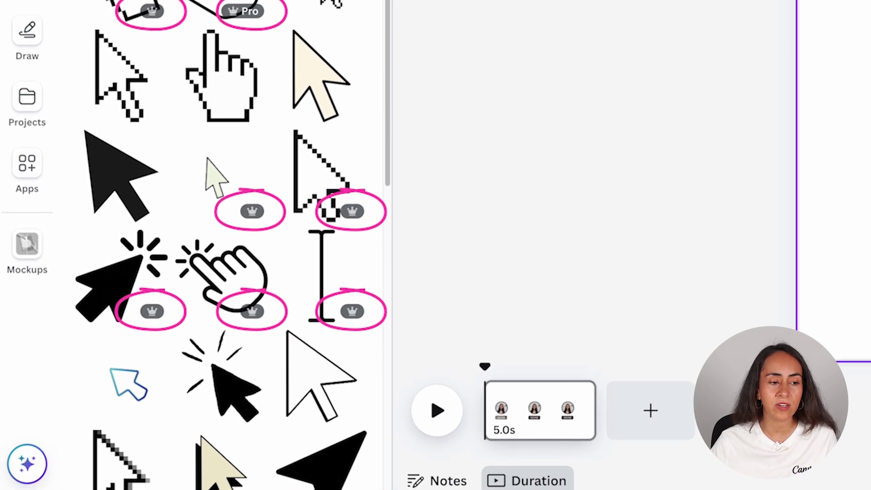
pyautogui.moveTo(138, 90)
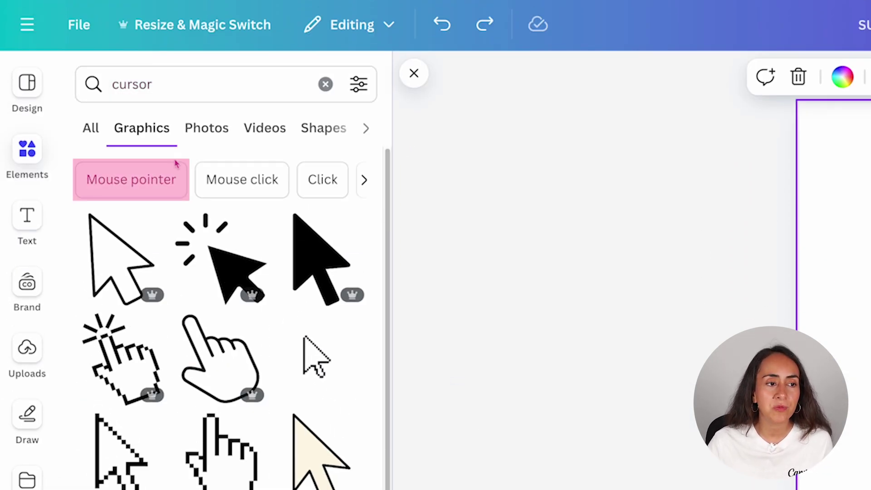
pyautogui.click(156, 180)
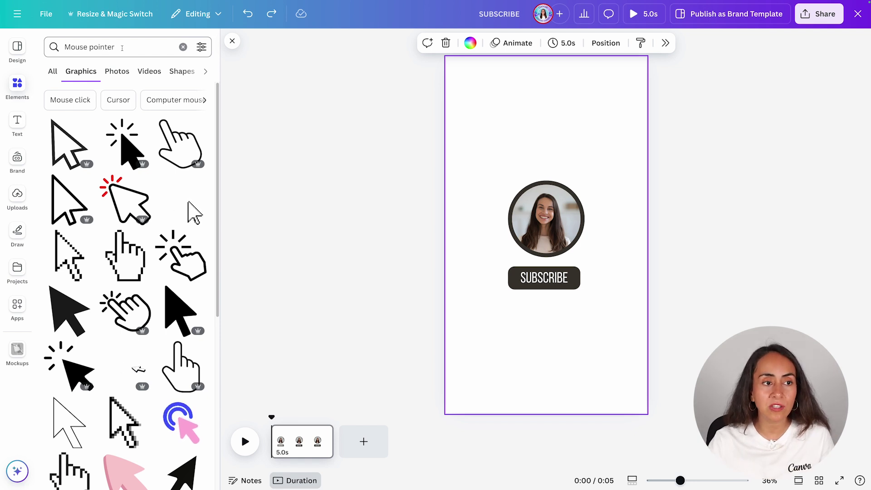
# - Search the elements for "Subscribe-01" and add the outlined pointing-hand graphic titled "Subscribe-01 [Converted]-01" to the page
pyautogui.press('Escape')
pyautogui.moveTo(191, 59); pyautogui.dragTo(80, 56)
pyautogui.write('Subscribe-01')
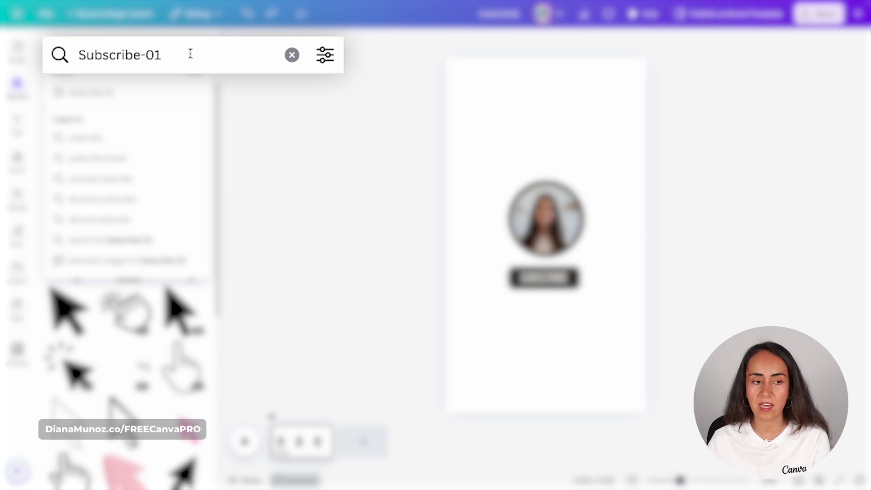
pyautogui.press('Return')
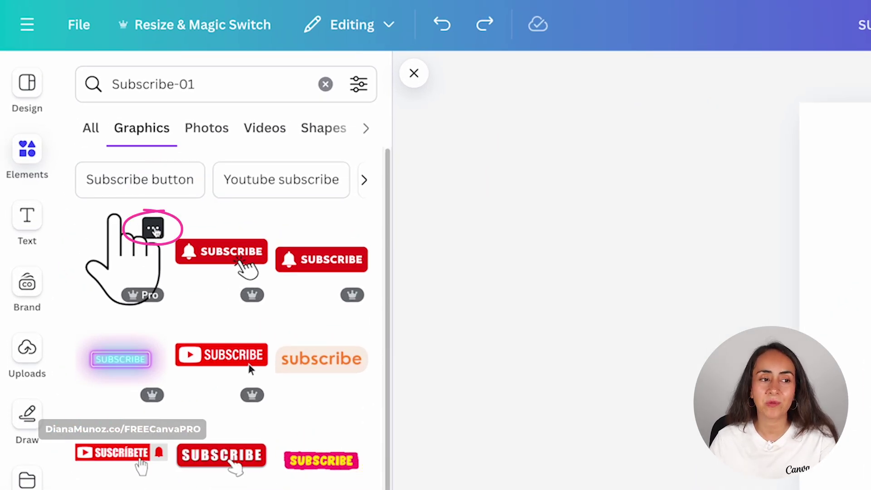
pyautogui.click(153, 228)
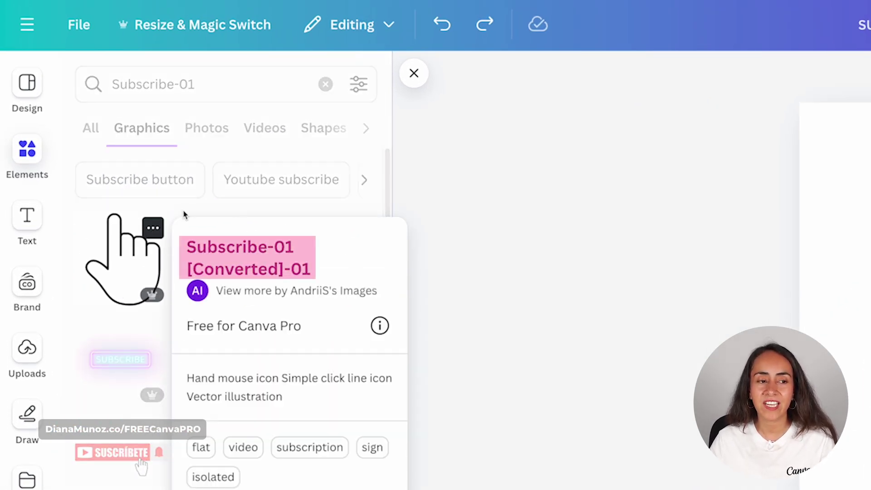
pyautogui.click(122, 261)
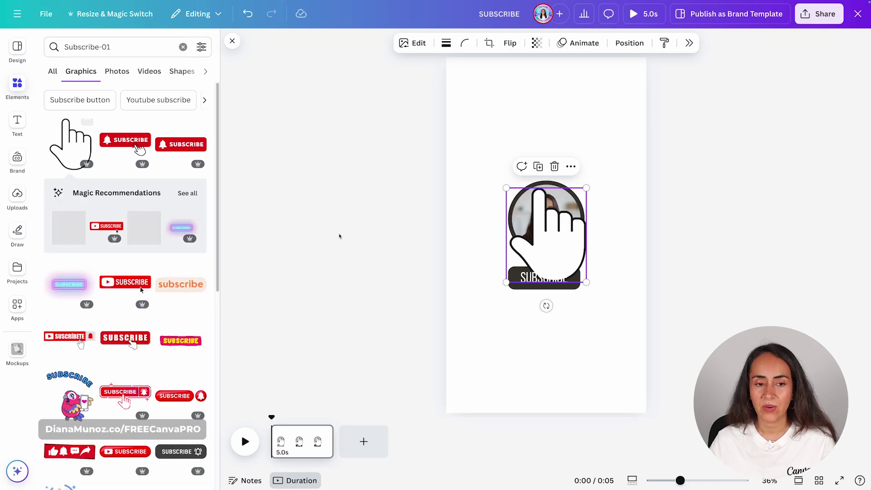
pyautogui.click(482, 224)
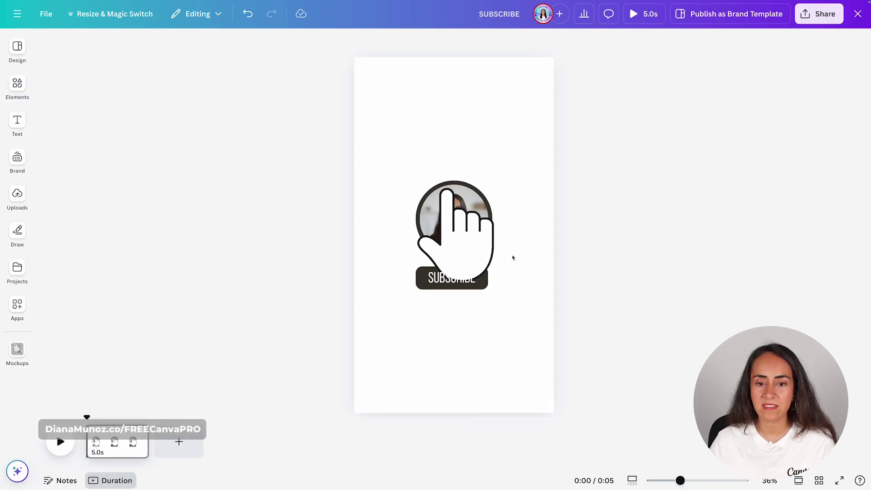
# - Shrink the pointing hand to a small cursor, tilt it and place it at the page's lower-right edge
pyautogui.click(487, 254)
pyautogui.moveTo(414, 187); pyautogui.dragTo(482, 273)
pyautogui.click(536, 281)
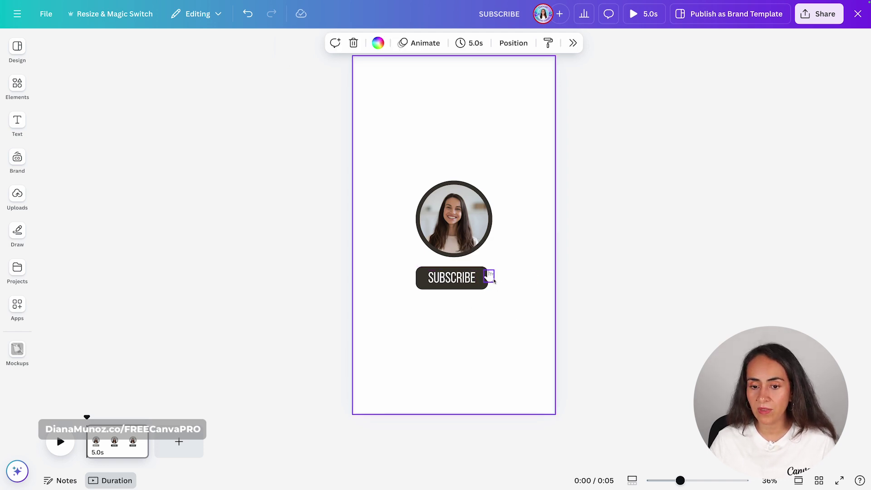
pyautogui.click(490, 275)
pyautogui.moveTo(479, 305); pyautogui.dragTo(574, 374)
pyautogui.click(505, 340)
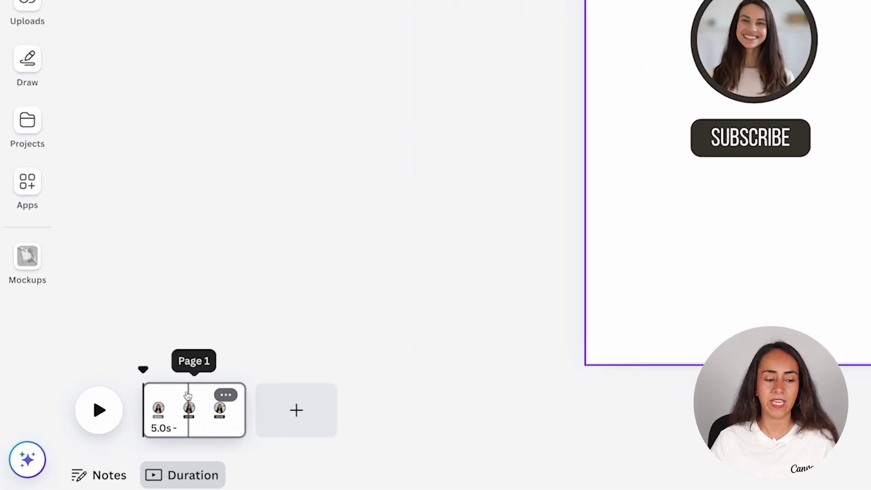
# - Duplicate the page twice to make three identical 5-second pages
pyautogui.click(226, 395)
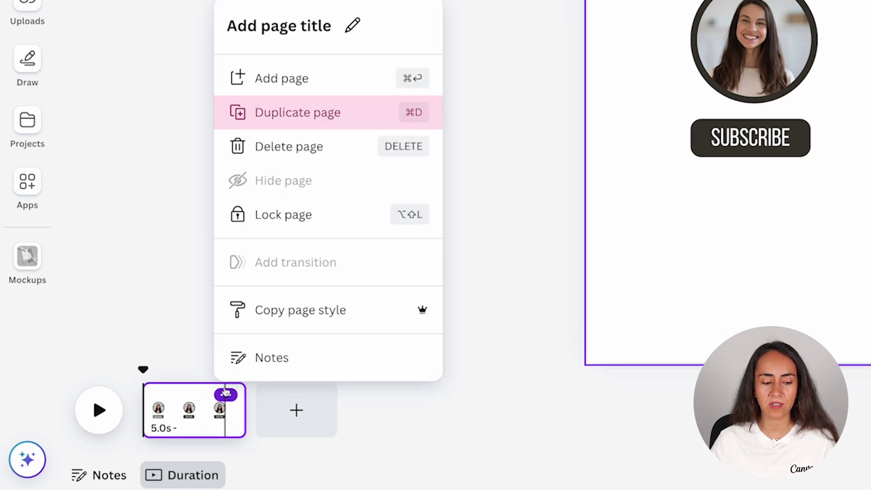
pyautogui.click(297, 119)
pyautogui.click(341, 394)
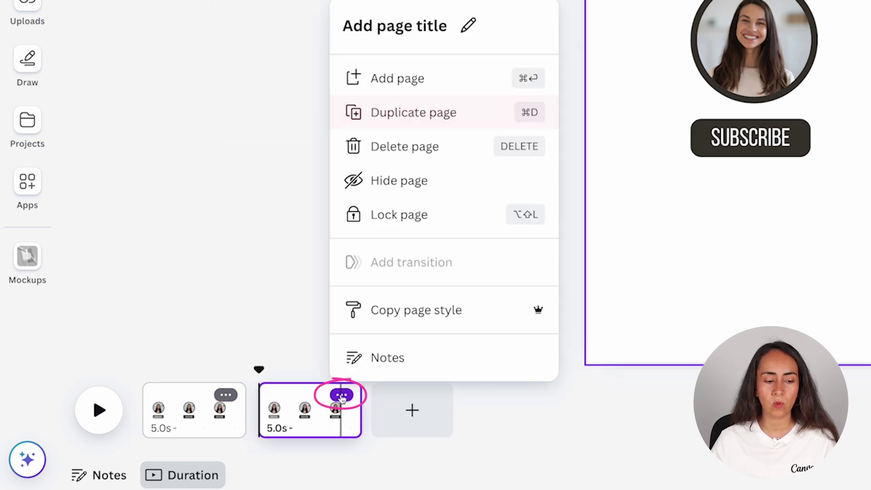
pyautogui.click(435, 112)
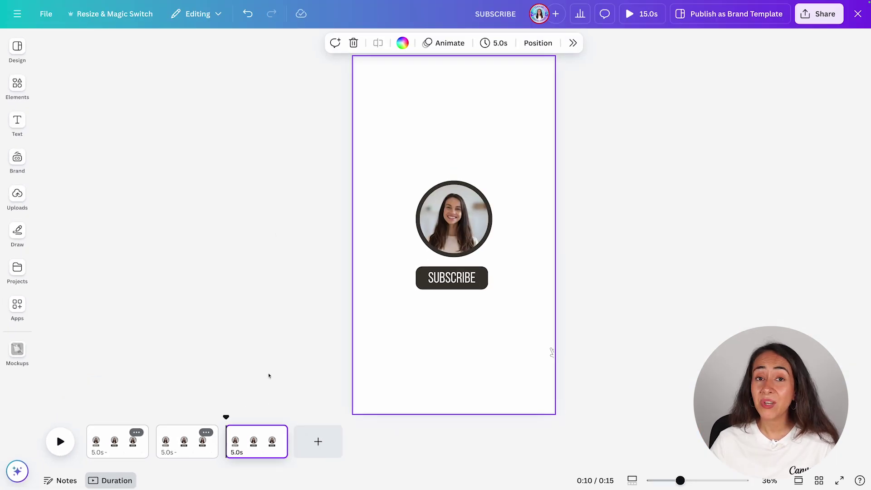
# - On the second page, move the hand cursor onto the lower-right corner of the SUBSCRIBE button
pyautogui.click(182, 438)
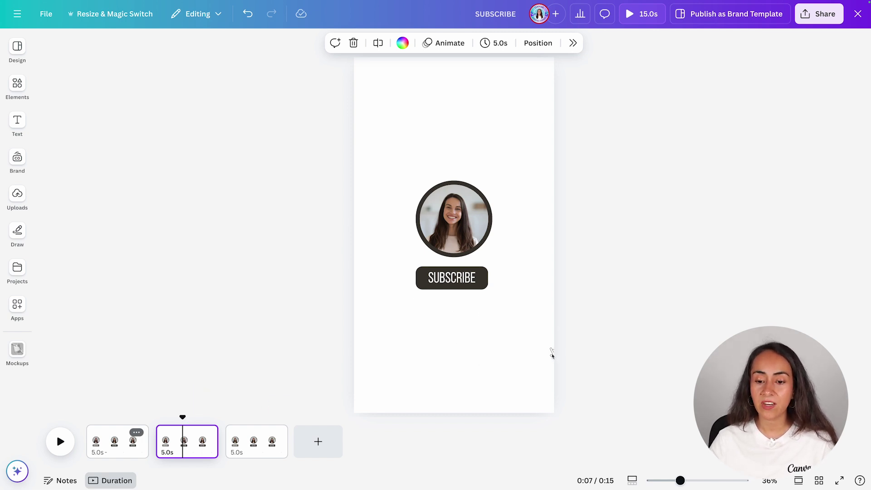
pyautogui.click(552, 354)
pyautogui.moveTo(532, 373); pyautogui.dragTo(462, 308)
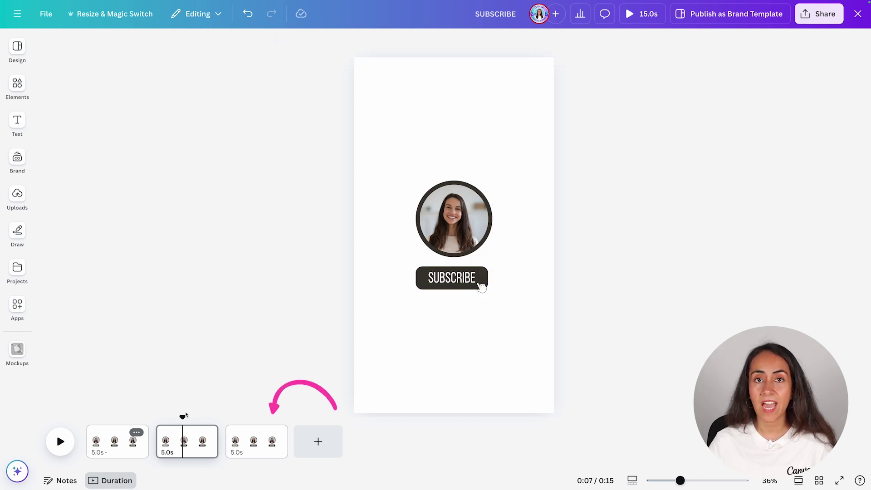
# - Delete the hand cursor from the third page
pyautogui.click(259, 433)
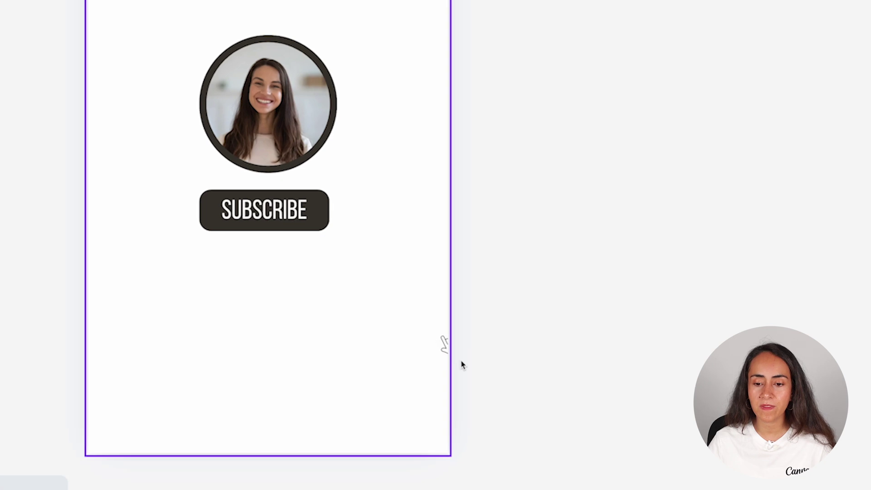
pyautogui.click(444, 345)
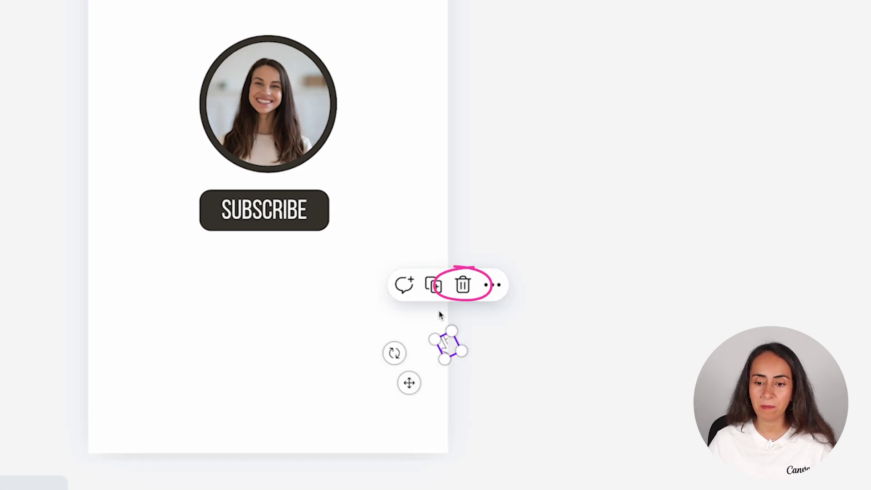
pyautogui.click(463, 286)
# - Copy the hand cursor from the second page and paste it onto the third page at the same spot on the button
pyautogui.click(187, 441)
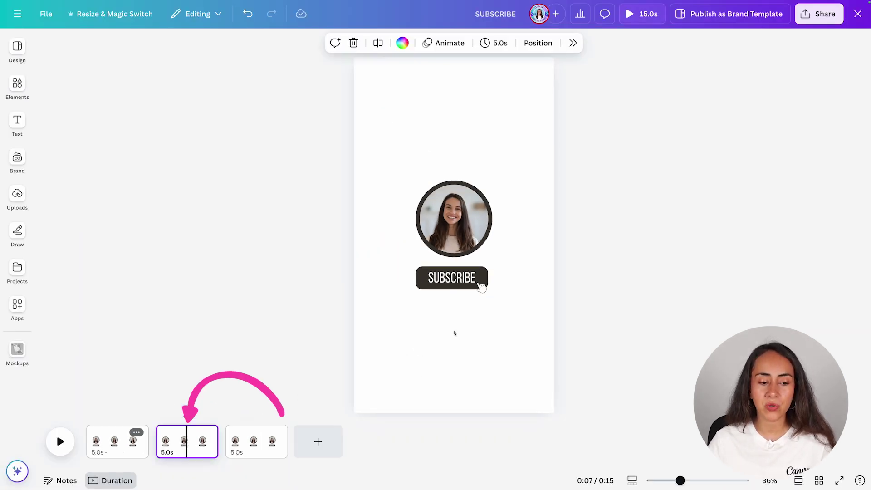
pyautogui.click(481, 286)
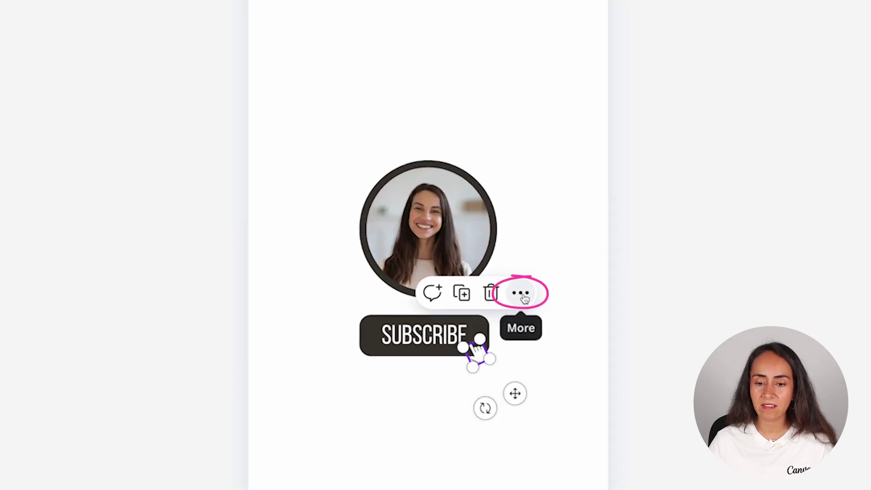
pyautogui.click(521, 294)
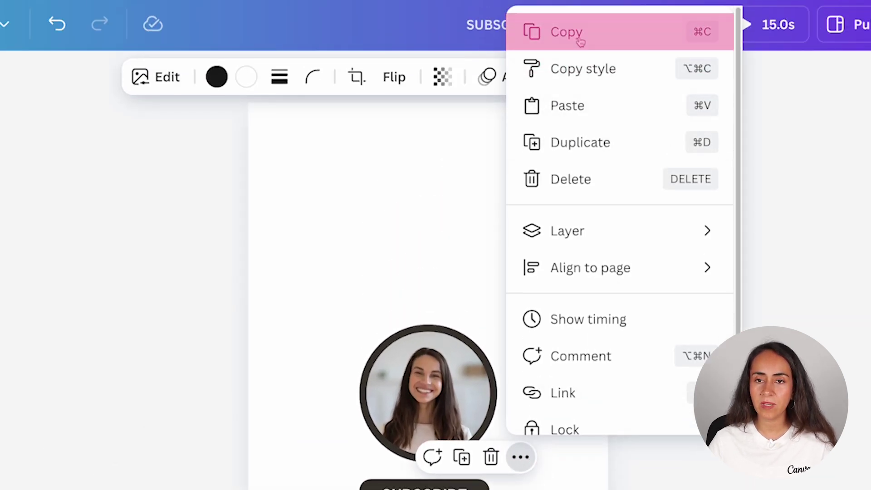
pyautogui.click(566, 32)
pyautogui.click(256, 440)
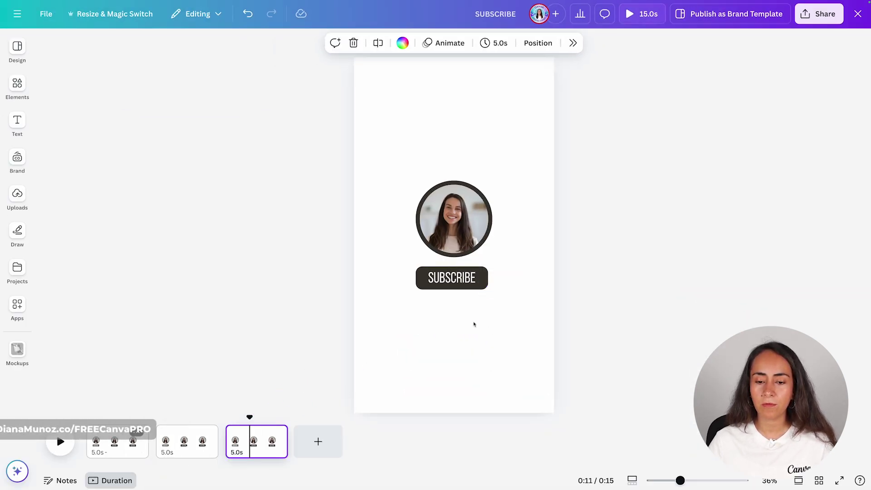
pyautogui.rightClick(474, 324)
pyautogui.click(503, 356)
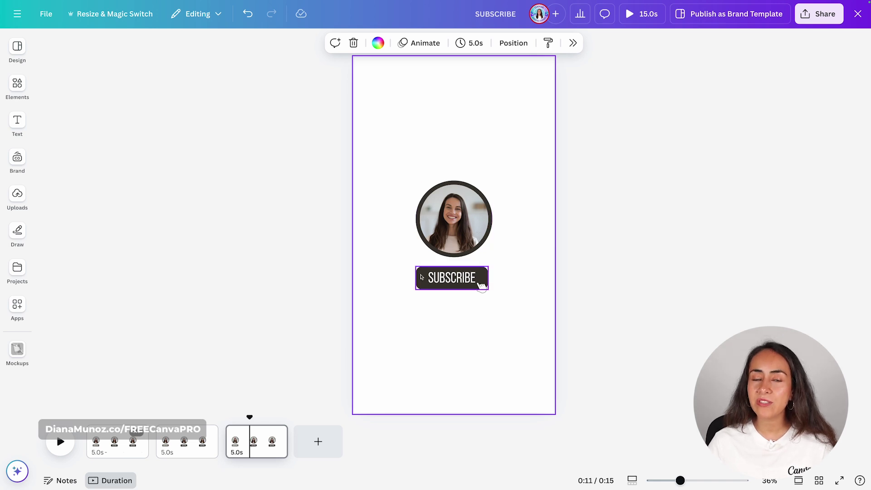
pyautogui.click(553, 197)
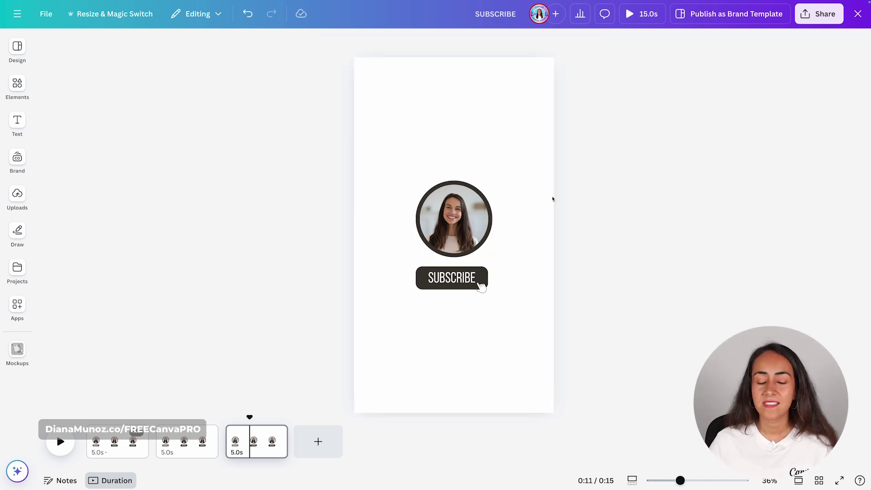
# - On the third page, set the border color of the round profile photo frame to #D9D9D9
pyautogui.click(446, 207)
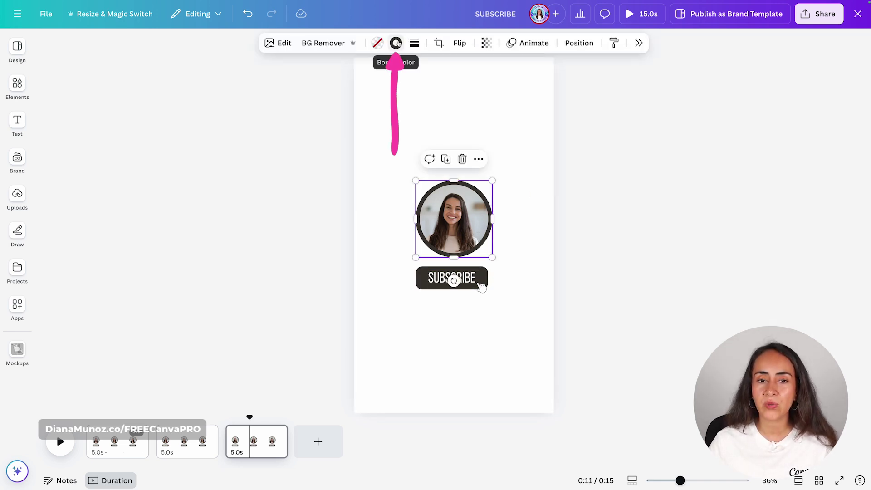
pyautogui.click(395, 42)
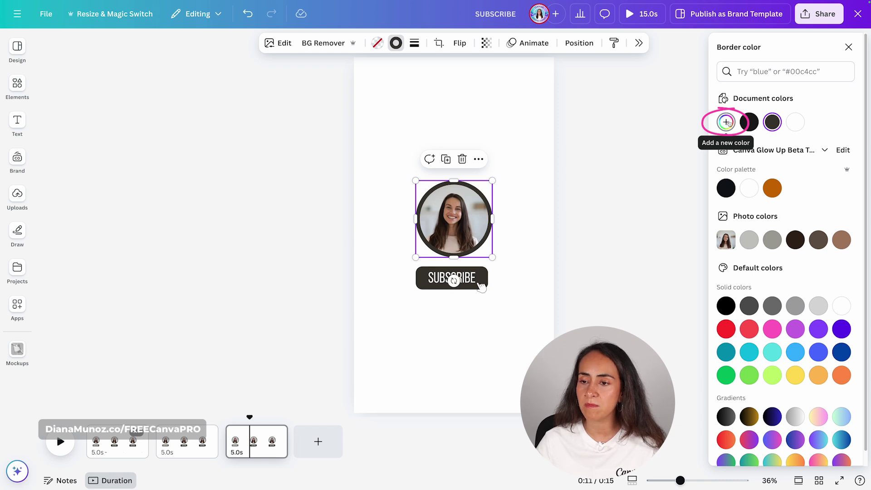
pyautogui.click(726, 122)
pyautogui.hotkey('ctrl', 'v')
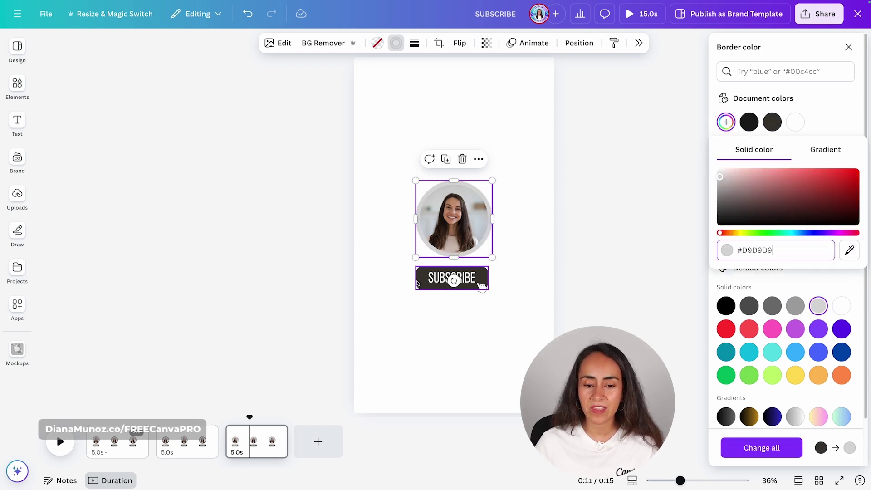
# - Set the fill color of the SUBSCRIBE button shape on the third page to #D9D9D9
pyautogui.click(417, 283)
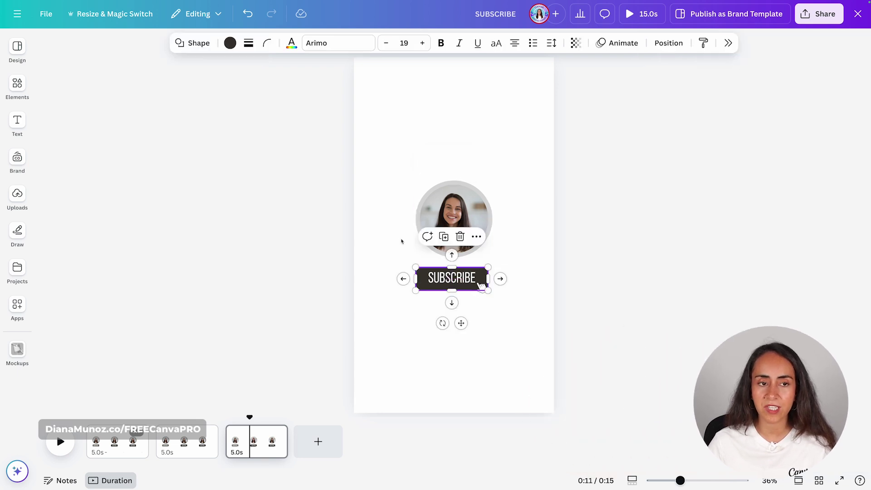
pyautogui.click(230, 42)
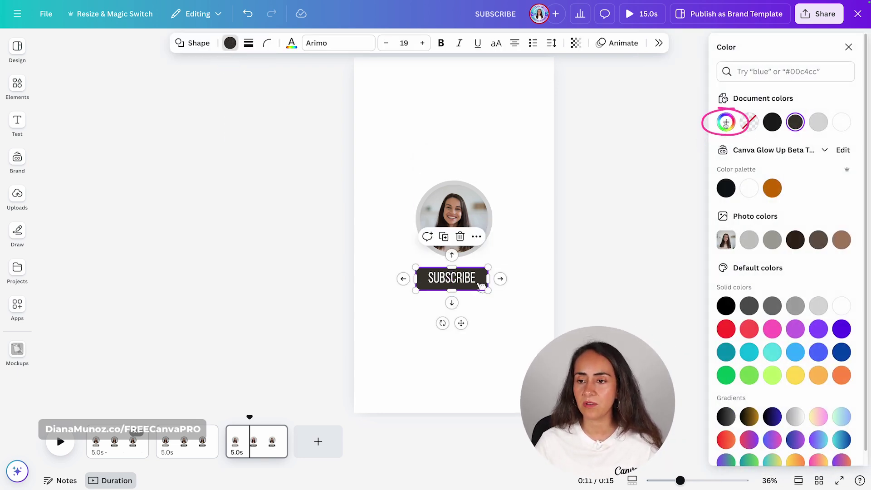
pyautogui.click(727, 122)
pyautogui.hotkey('ctrl', 'v')
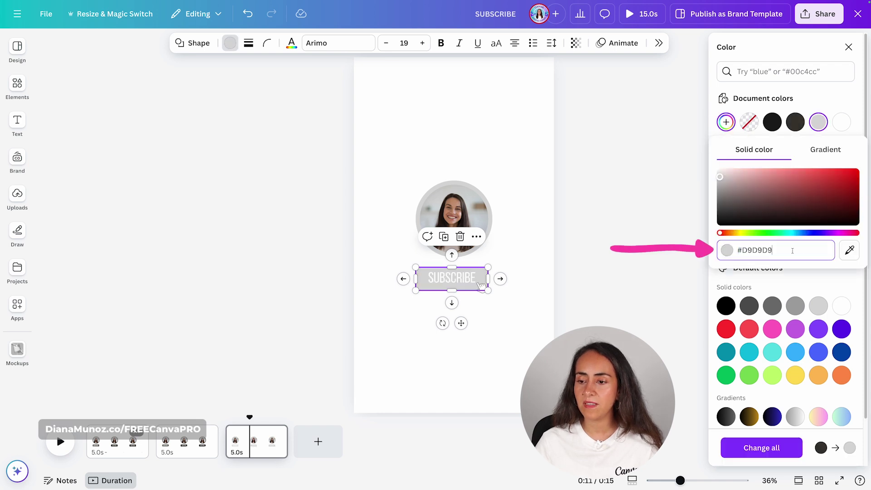
pyautogui.press('Escape')
pyautogui.click(446, 334)
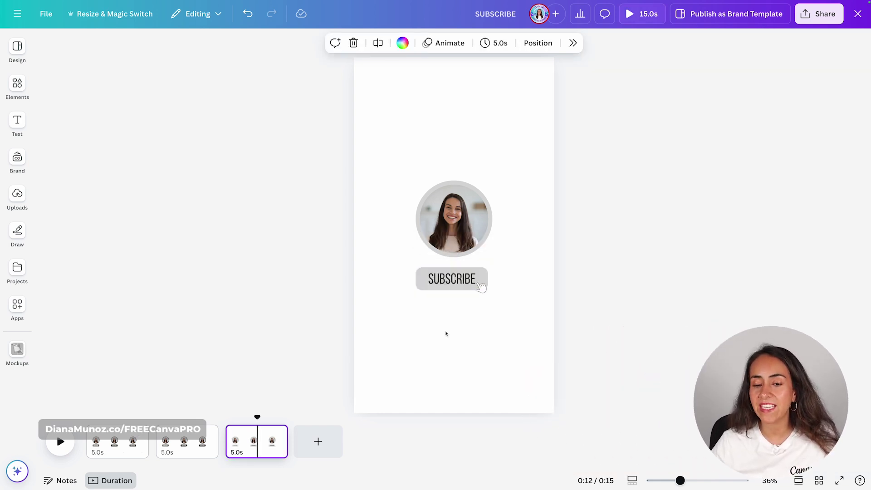
# - Change the third page's button text to SUBSCRIBED and widen the button slightly toward the left
pyautogui.click(479, 285)
pyautogui.click(479, 285)
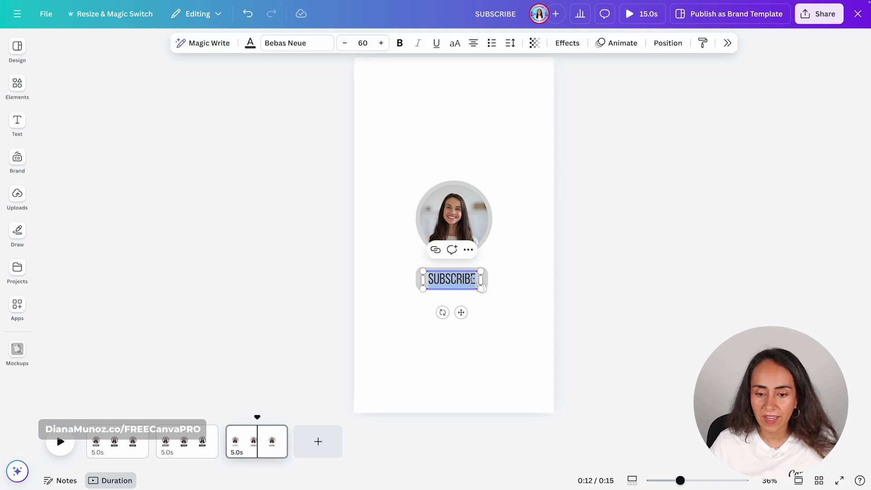
pyautogui.write('D')
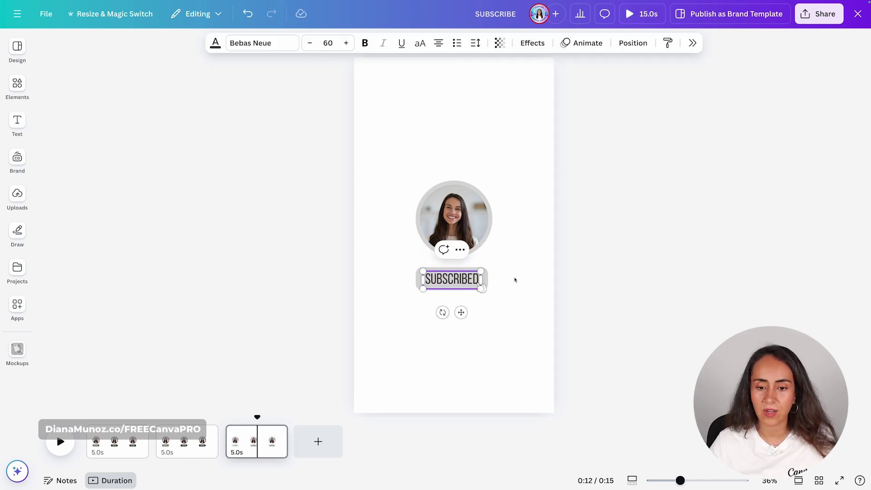
pyautogui.click(515, 280)
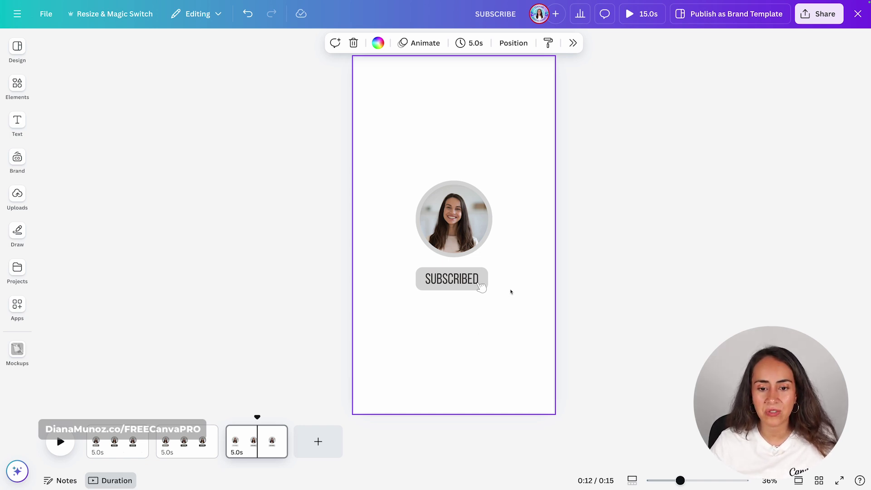
pyautogui.click(485, 270)
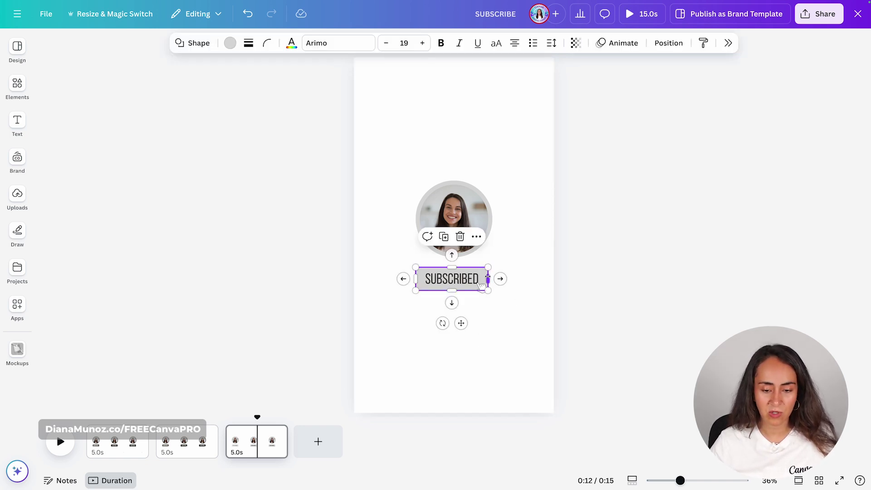
pyautogui.moveTo(416, 278); pyautogui.dragTo(411, 278)
# - Search the element graphics for "bell" and add the gray ringing bell to the third page
pyautogui.click(17, 86)
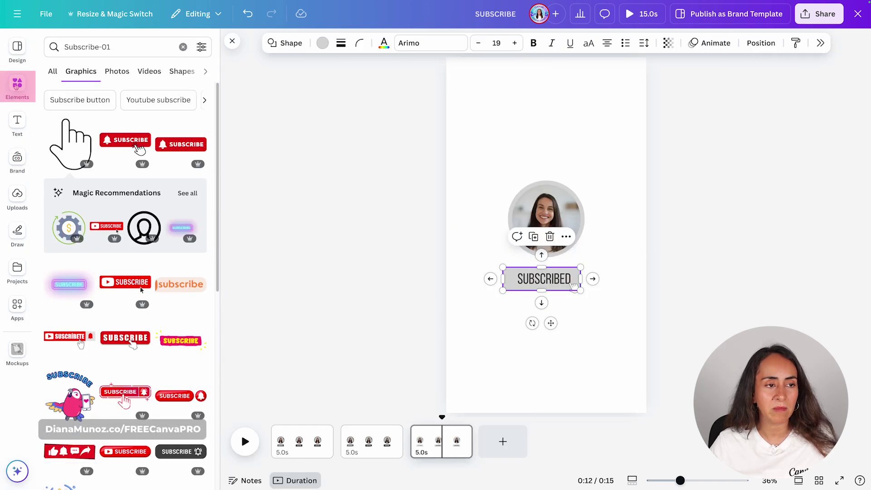
pyautogui.click(183, 47)
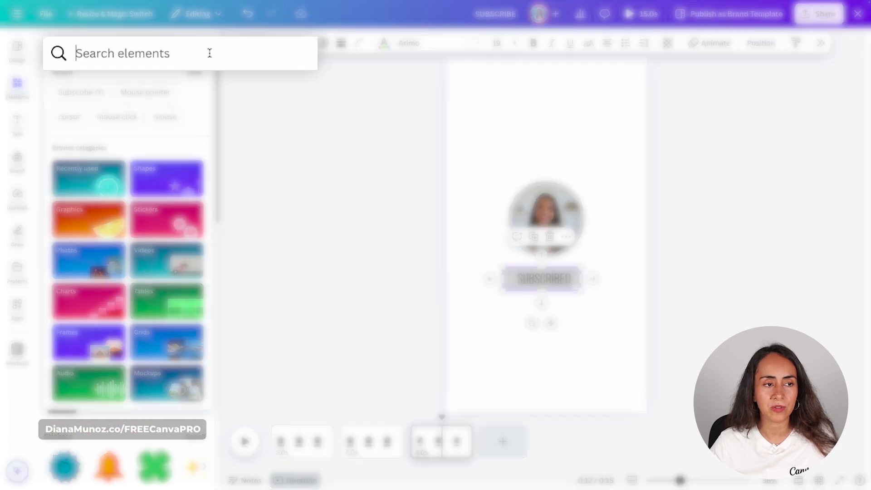
pyautogui.write('bell')
pyautogui.press('Return')
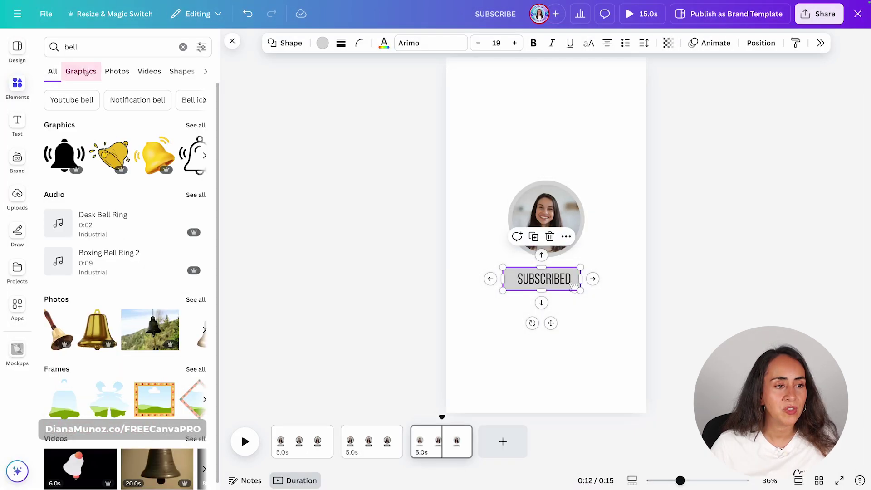
pyautogui.click(85, 72)
pyautogui.scroll(-1, 190, 169)
pyautogui.scroll(-4, 191, 168)
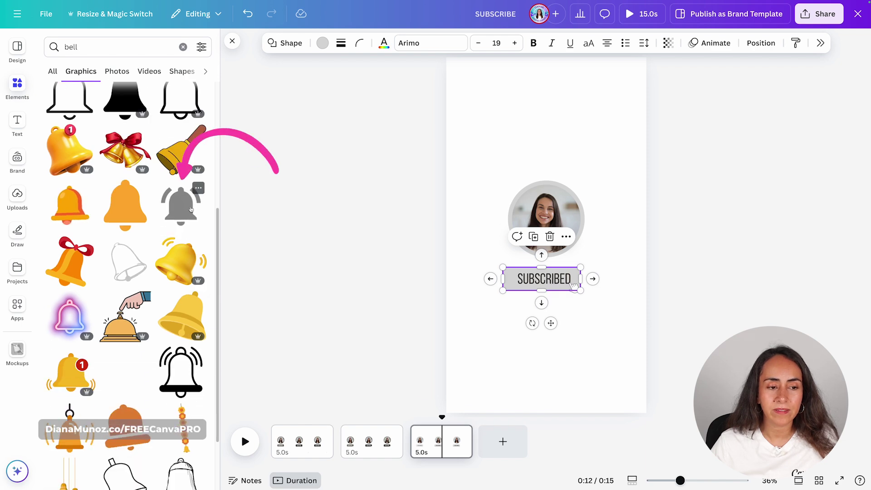
pyautogui.click(187, 213)
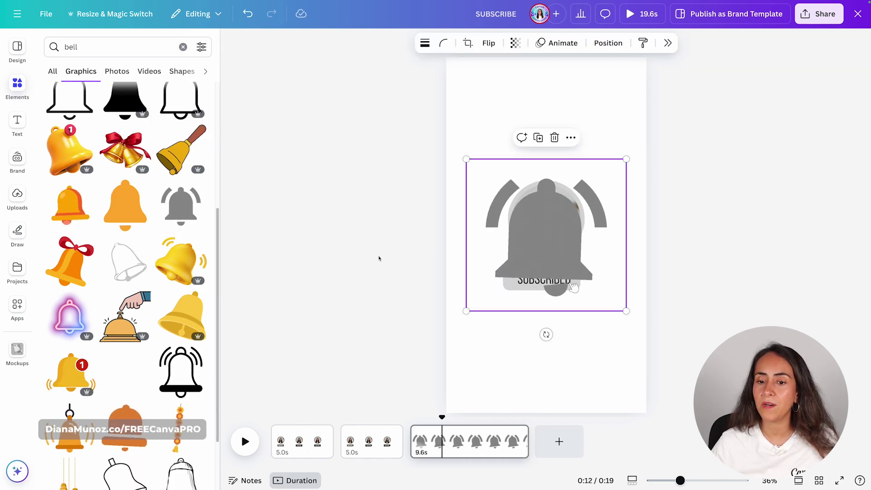
# - Shrink the bell to icon size left of the SUBSCRIBED text, and widen and center the button around both
pyautogui.moveTo(626, 159); pyautogui.dragTo(511, 253)
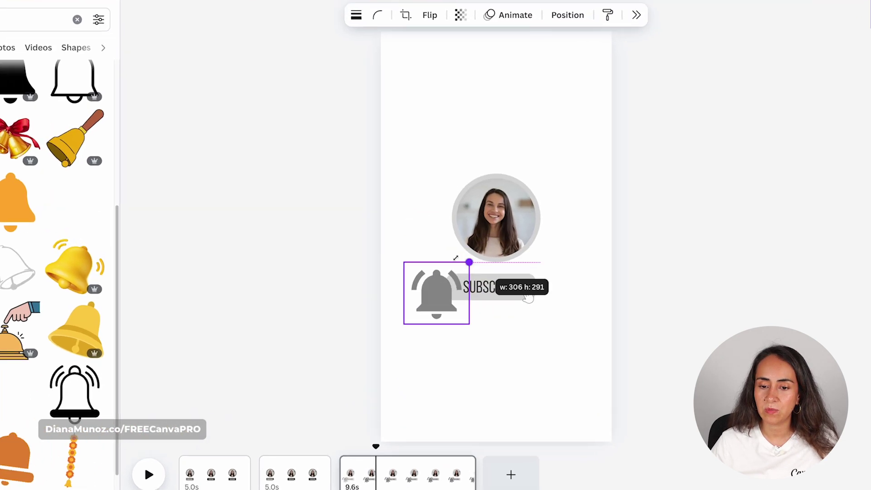
pyautogui.moveTo(456, 257); pyautogui.dragTo(418, 309)
pyautogui.moveTo(422, 350); pyautogui.dragTo(465, 320)
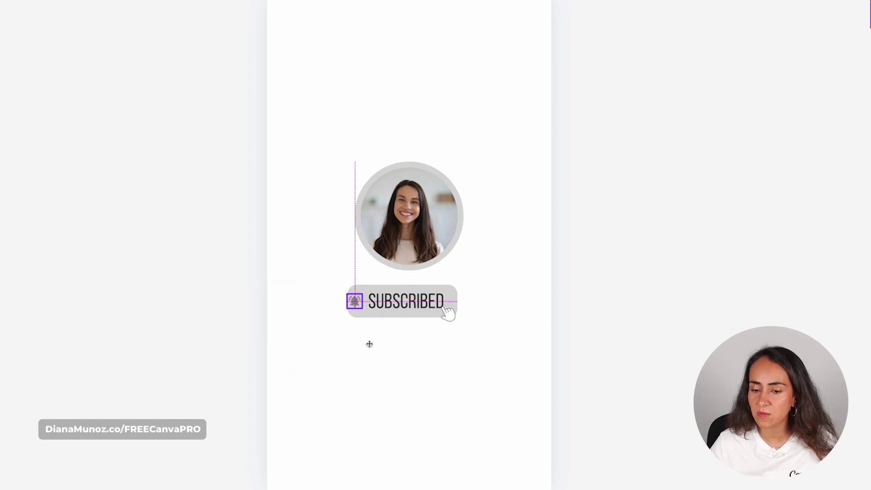
pyautogui.click(365, 312)
pyautogui.moveTo(345, 303); pyautogui.dragTo(337, 302)
pyautogui.moveTo(406, 298); pyautogui.dragTo(413, 295)
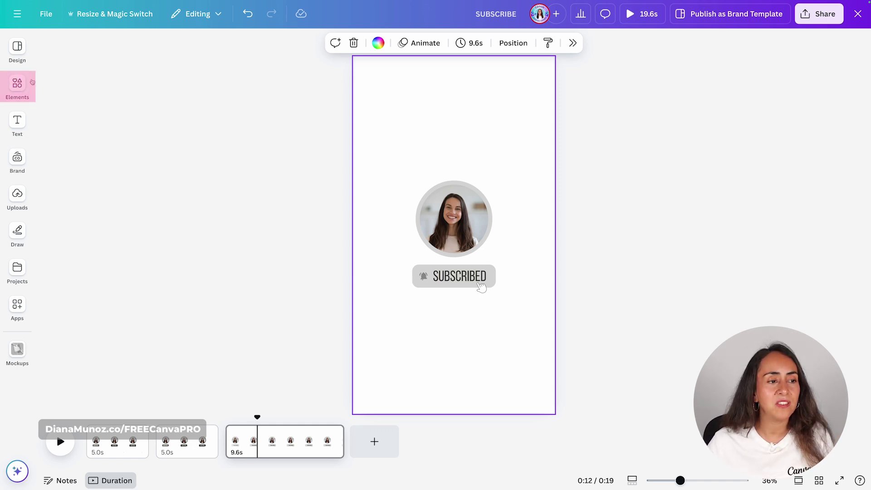
# - Search the element graphics for "spark" and filter the results to Animated only
pyautogui.click(18, 85)
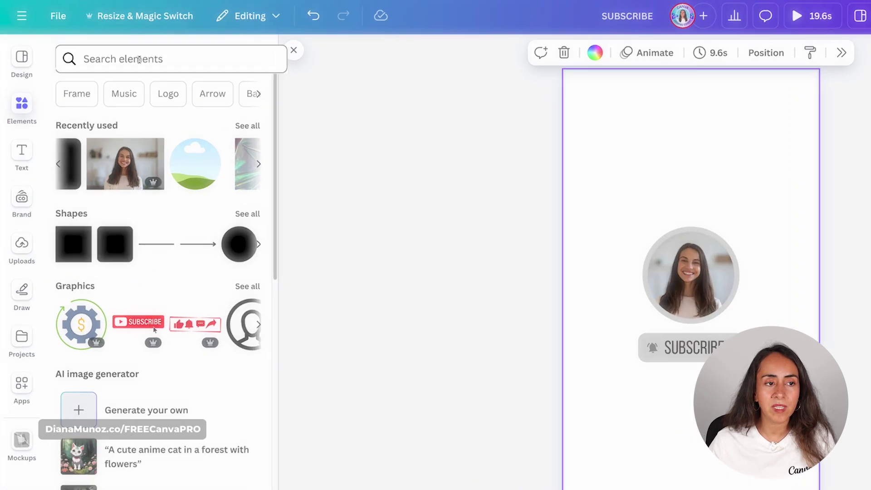
pyautogui.click(139, 59)
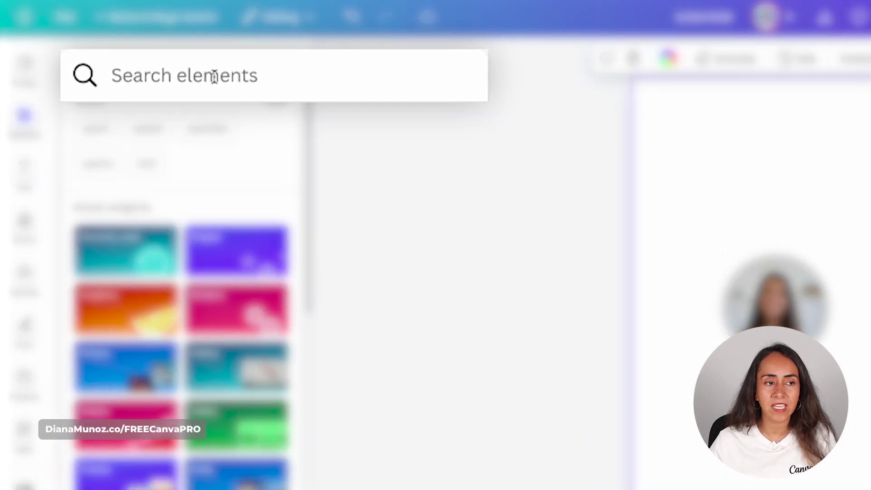
pyautogui.write('spark')
pyautogui.press('Return')
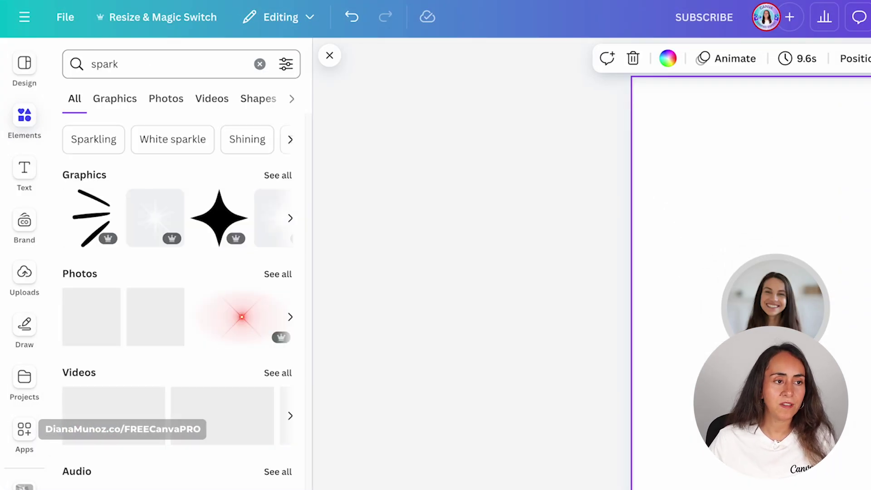
pyautogui.click(124, 100)
pyautogui.click(286, 63)
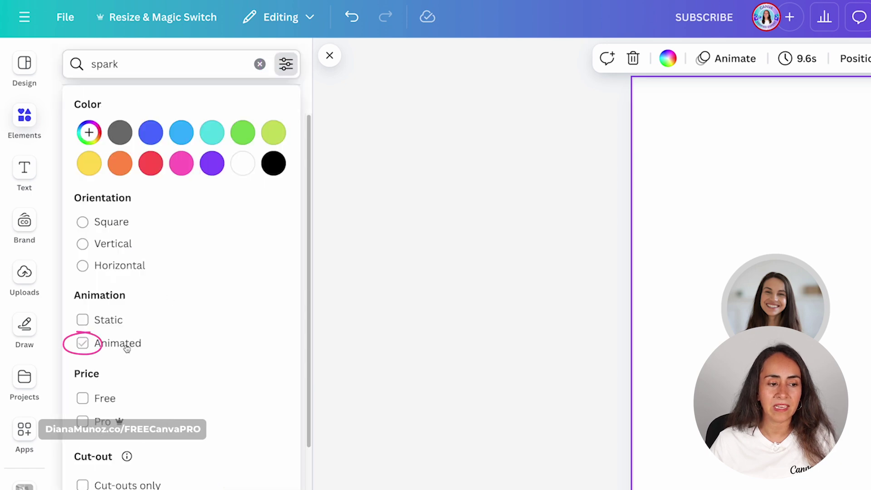
pyautogui.click(127, 348)
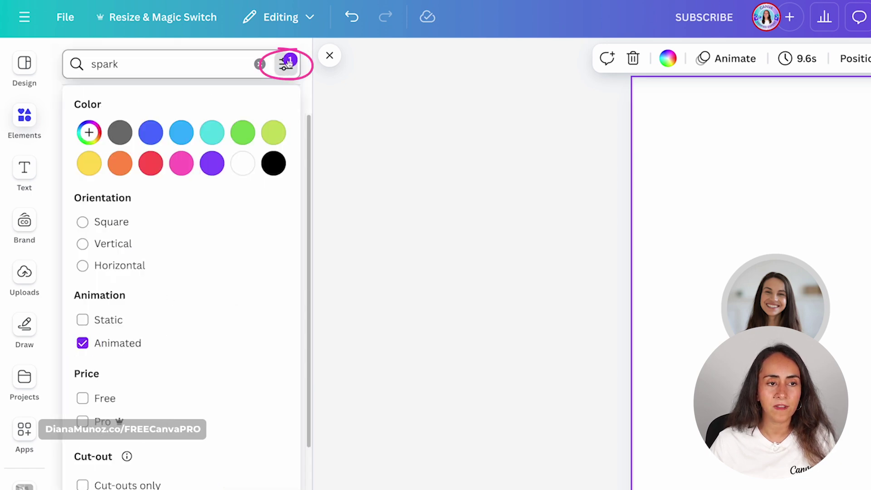
pyautogui.click(286, 63)
# - Add the animated rainbow cocktail glass graphic and crop it to the three sparkles on its left side
pyautogui.scroll(-10, 181, 272)
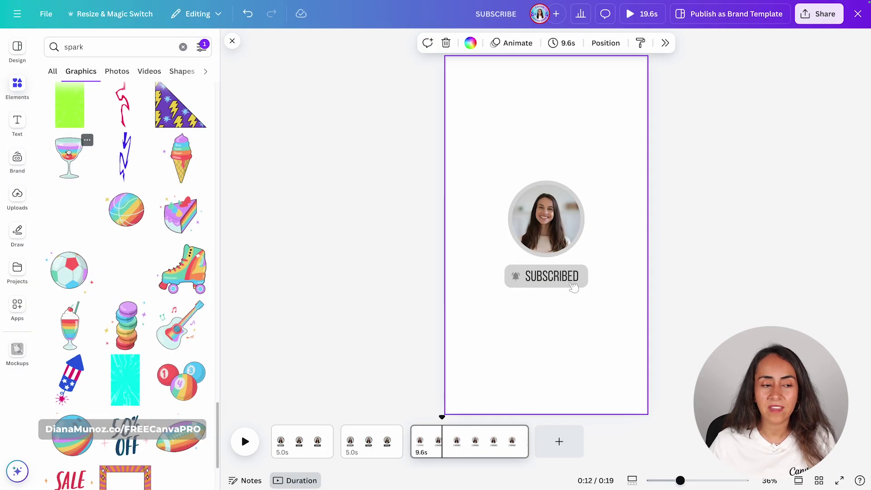
pyautogui.click(99, 190)
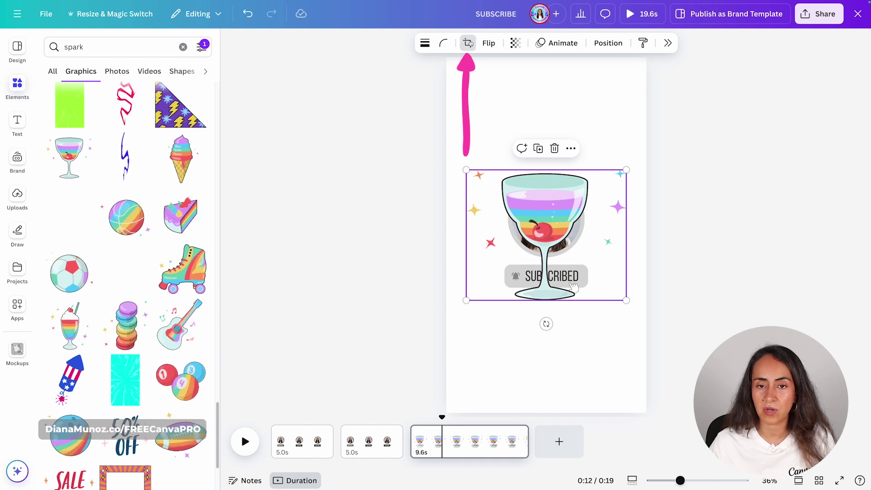
pyautogui.click(467, 43)
pyautogui.moveTo(569, 279); pyautogui.dragTo(500, 256)
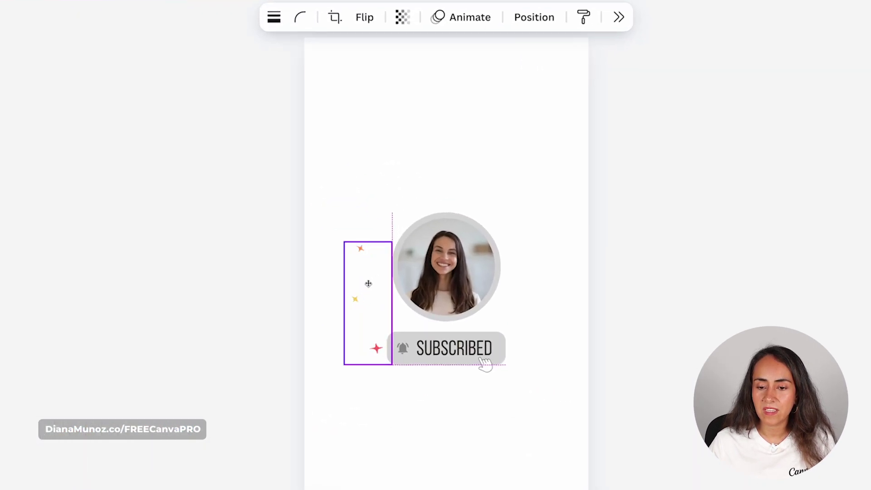
# - Shrink the sparkles at the left end of the SUBSCRIBED button and place a horizontally flipped copy at its right end
pyautogui.moveTo(344, 253); pyautogui.dragTo(370, 322)
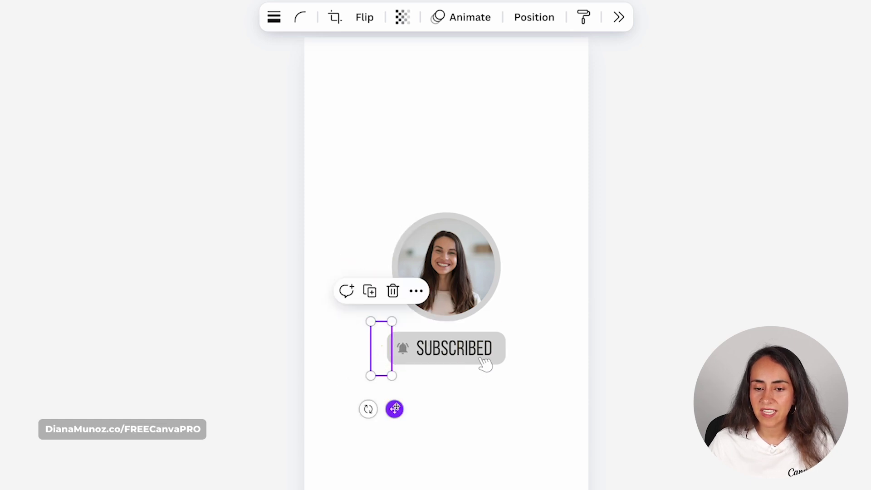
pyautogui.click(370, 292)
pyautogui.moveTo(398, 413); pyautogui.dragTo(513, 408)
pyautogui.click(364, 17)
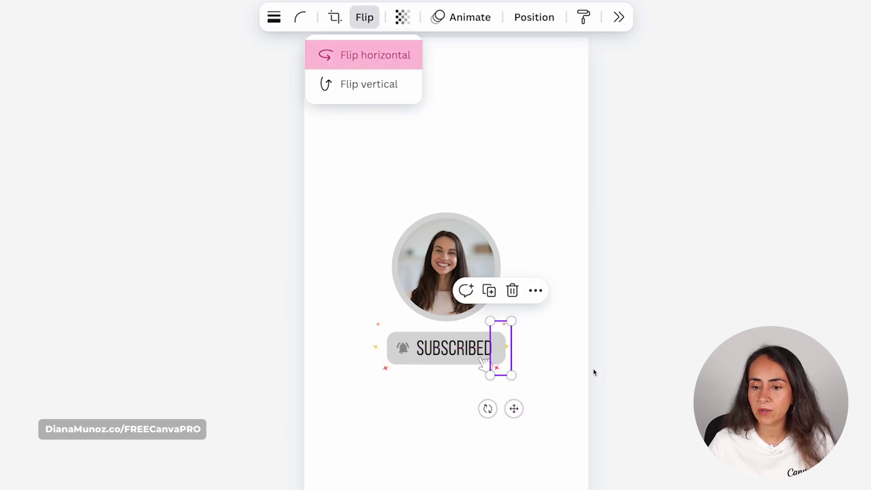
pyautogui.keyDown('shift'); pyautogui.click(386, 349); pyautogui.keyUp('shift')
pyautogui.moveTo(499, 352); pyautogui.dragTo(506, 353)
pyautogui.click(516, 398)
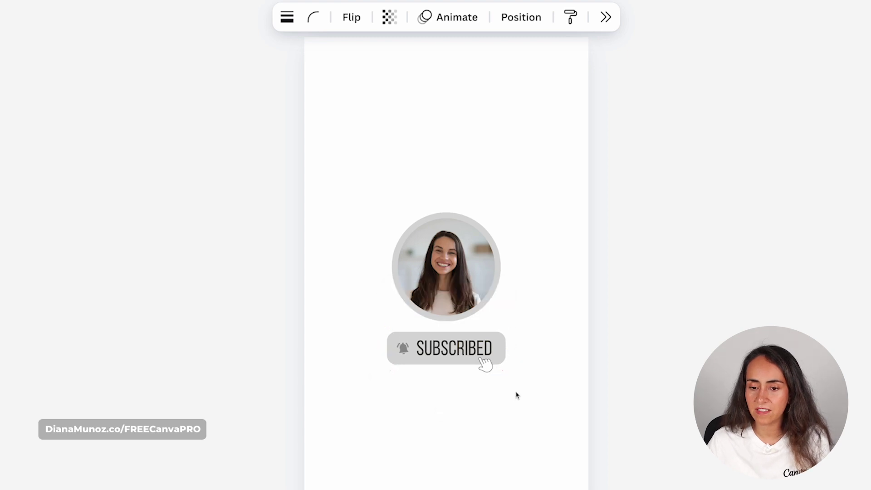
pyautogui.hotkey('ctrl', 'z')
pyautogui.click(551, 381)
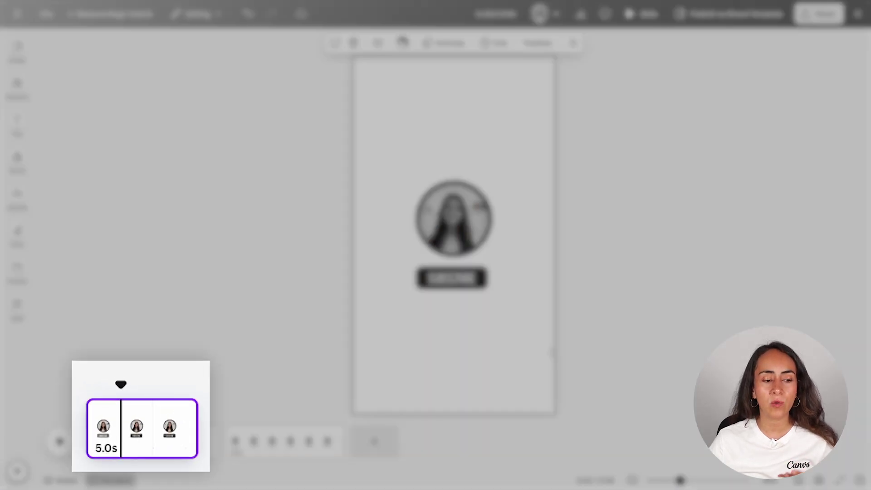
# - On the first page, create a custom animation path moving the hand cursor from the page's right edge up to the SUBSCRIBE button
pyautogui.moveTo(138, 432)
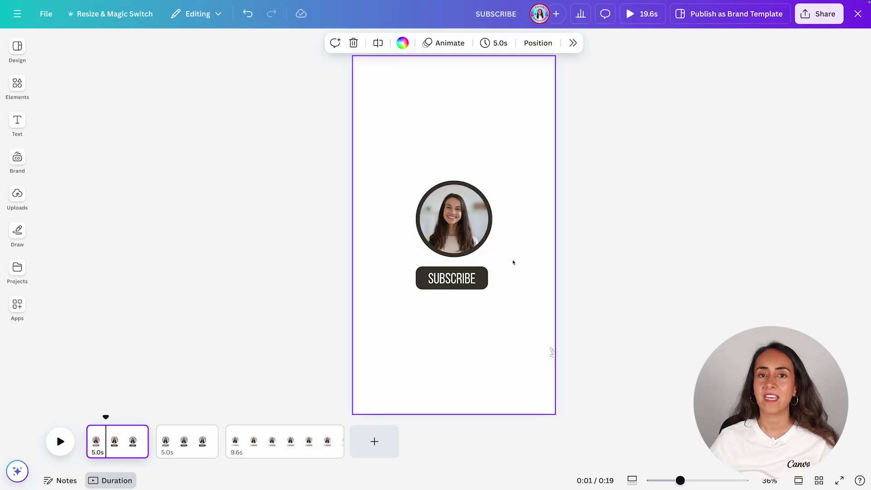
pyautogui.moveTo(579, 332); pyautogui.dragTo(648, 409)
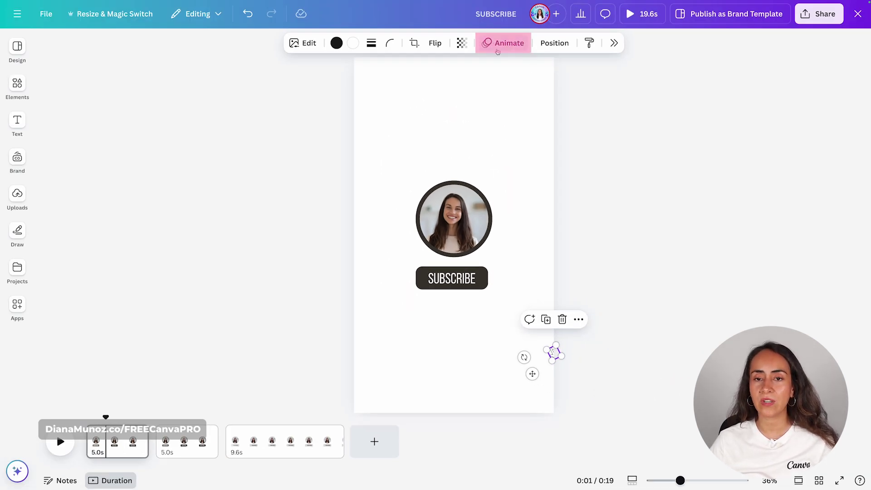
pyautogui.click(510, 43)
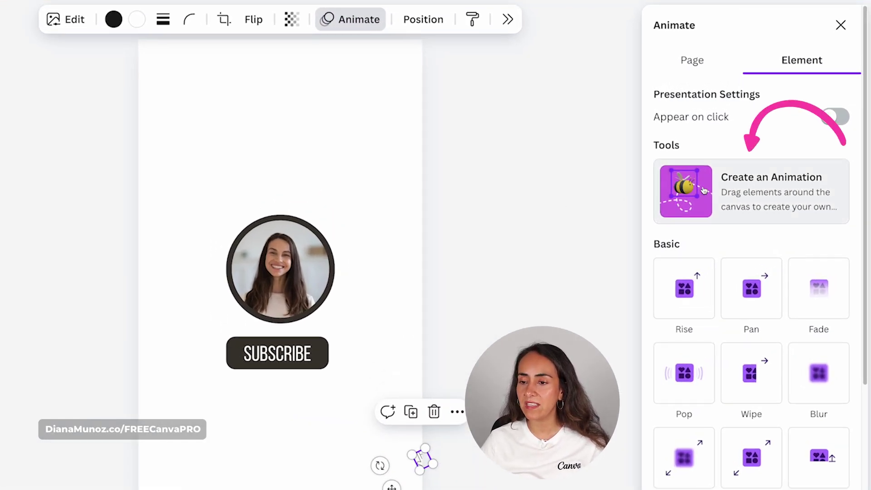
pyautogui.click(701, 184)
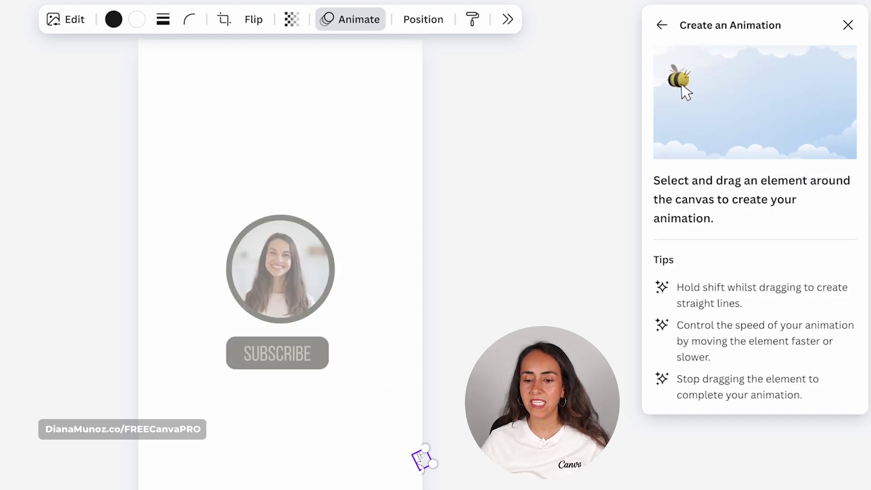
pyautogui.moveTo(420, 460)
pyautogui.mouseDown()
pyautogui.moveTo(393, 454)
pyautogui.moveTo(380, 412)
pyautogui.moveTo(338, 402)
pyautogui.moveTo(315, 368)
pyautogui.mouseUp()
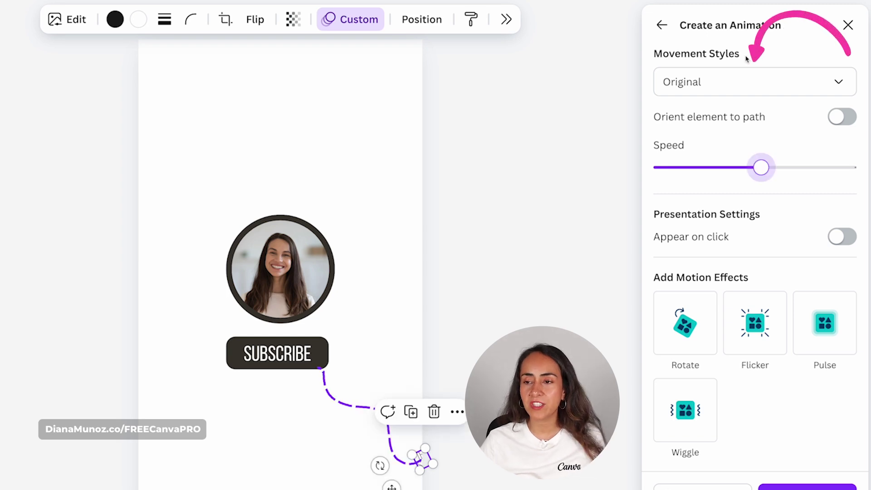
# - Compare the Original and Smooth movement styles for the hand's path, keep Smooth, and slightly increase the animation speed
pyautogui.click(808, 80)
pyautogui.click(687, 157)
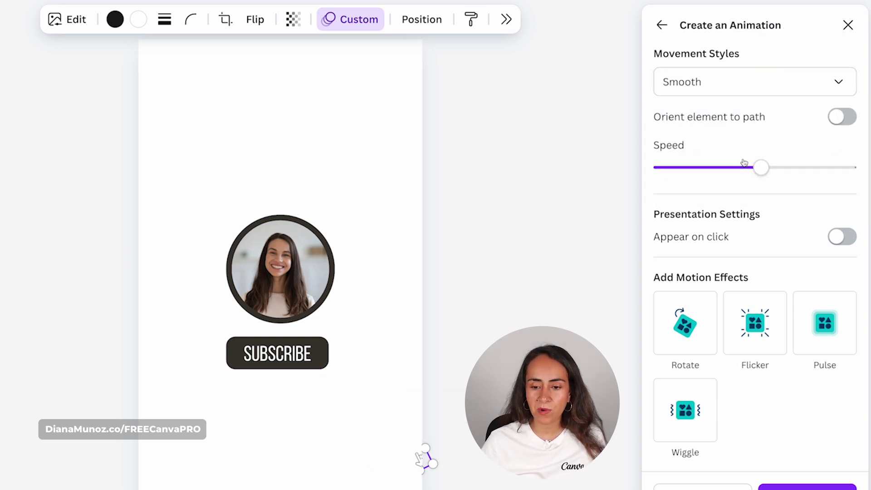
pyautogui.click(739, 86)
pyautogui.click(727, 130)
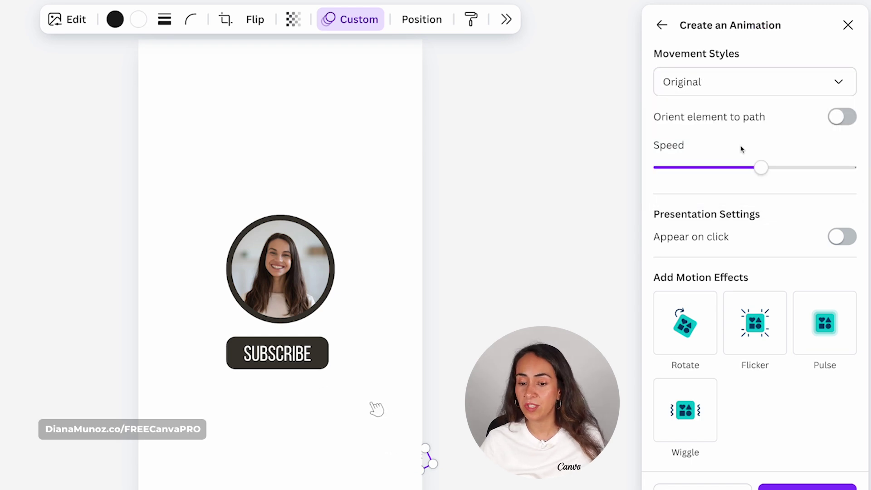
pyautogui.click(741, 90)
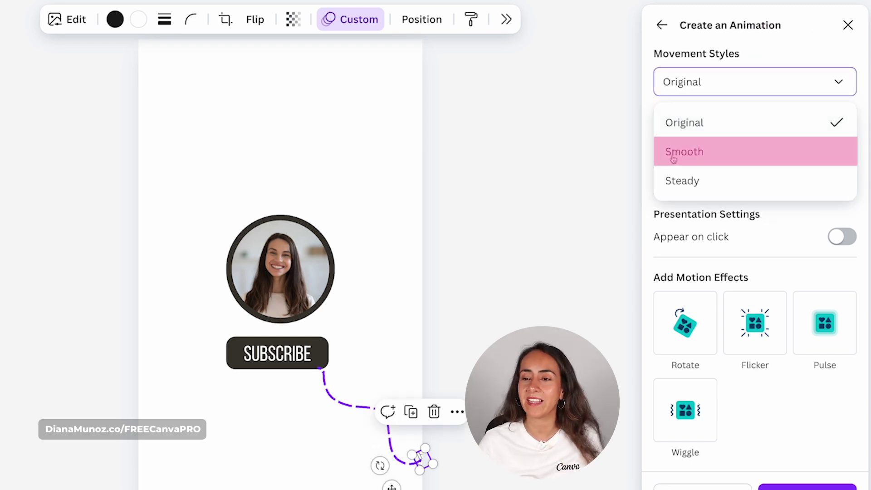
pyautogui.click(689, 154)
pyautogui.moveTo(761, 170); pyautogui.dragTo(778, 178)
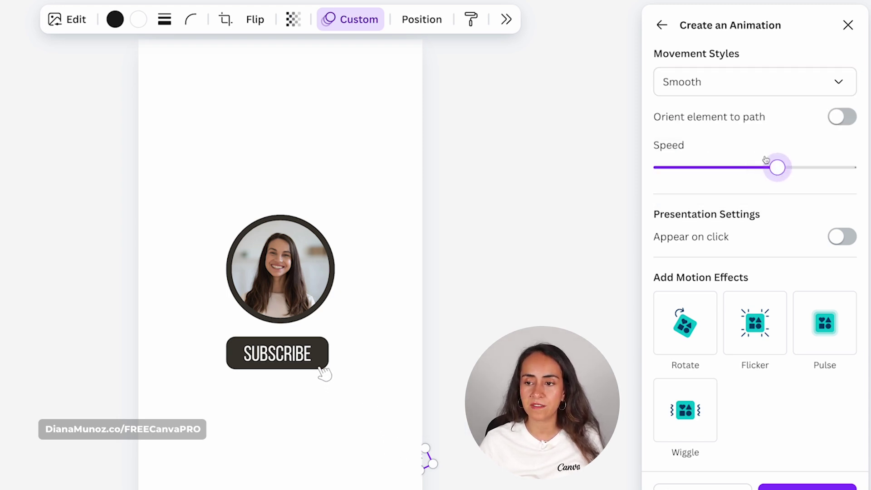
pyautogui.moveTo(770, 173); pyautogui.dragTo(782, 171)
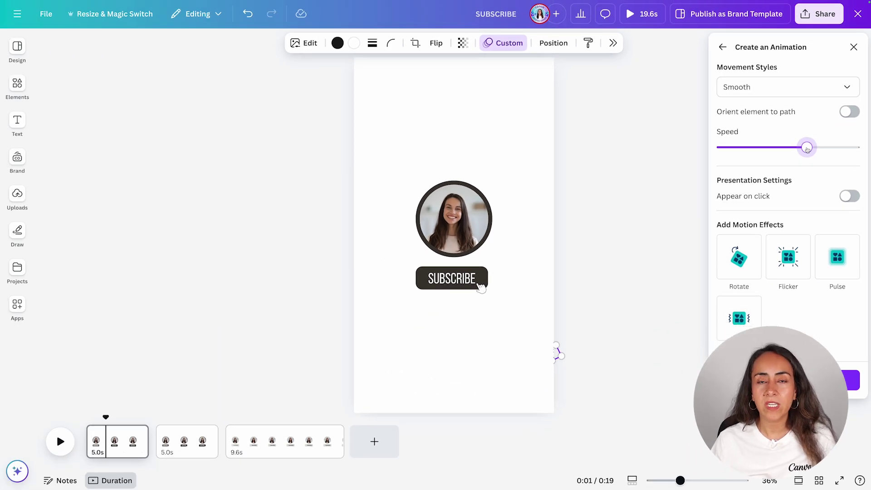
pyautogui.click(466, 209)
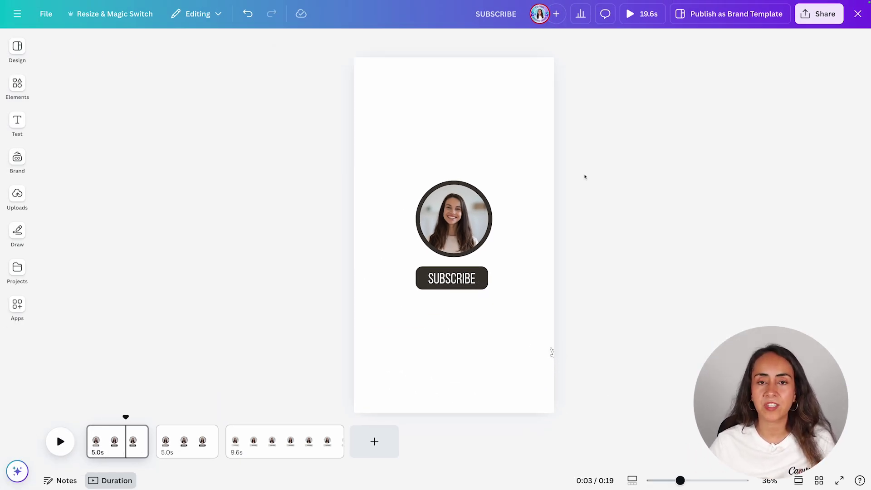
# - Set the first page's duration to 1.9 seconds
pyautogui.click(522, 91)
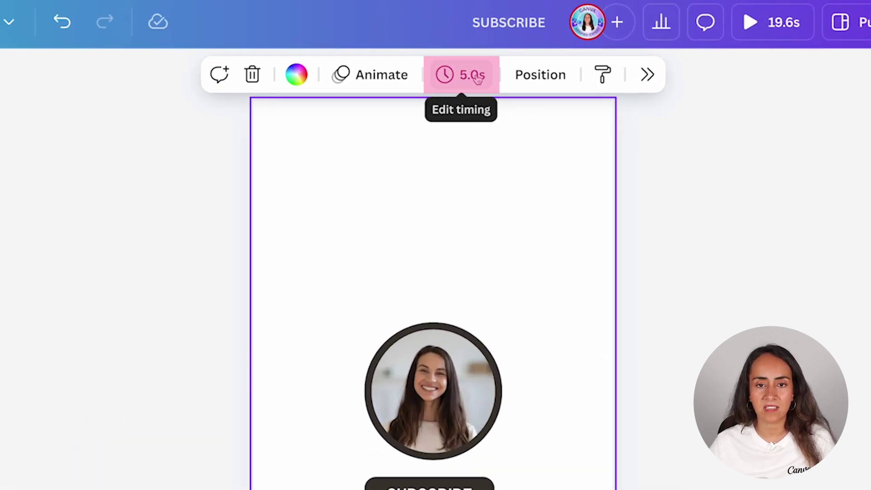
pyautogui.click(478, 78)
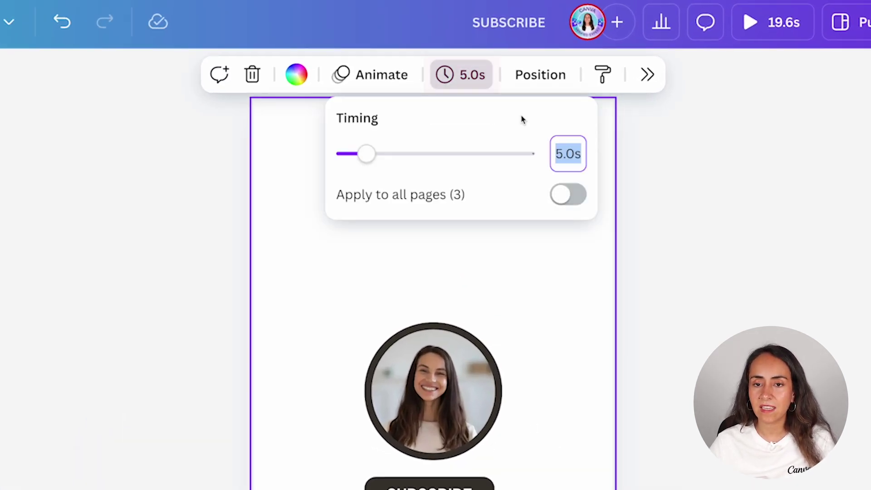
pyautogui.click(561, 155)
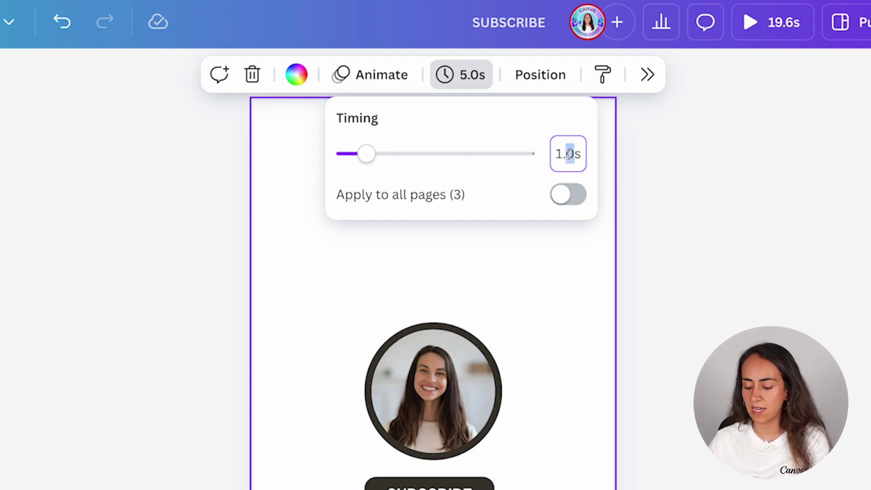
pyautogui.write('1.9')
pyautogui.press('Return')
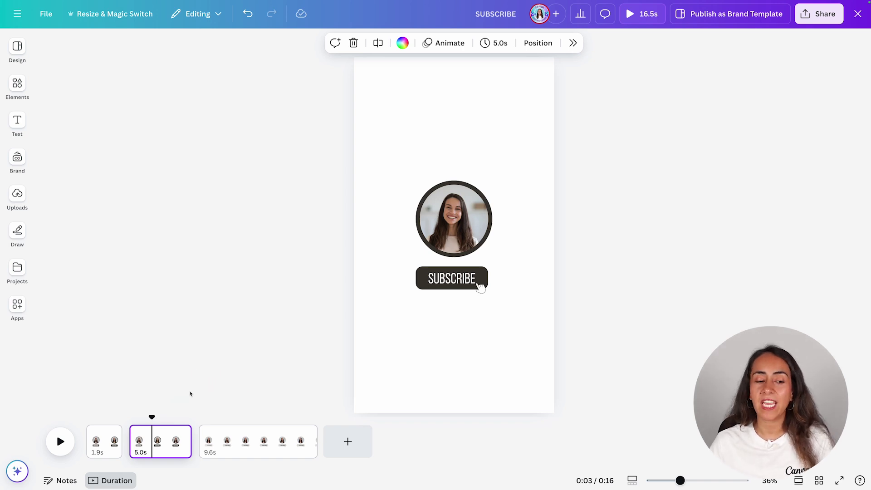
# - On the second page, apply the Neon animation to the SUBSCRIBE button
pyautogui.moveTo(153, 416)
pyautogui.mouseDown()
pyautogui.moveTo(77, 423)
pyautogui.moveTo(144, 422)
pyautogui.mouseUp()
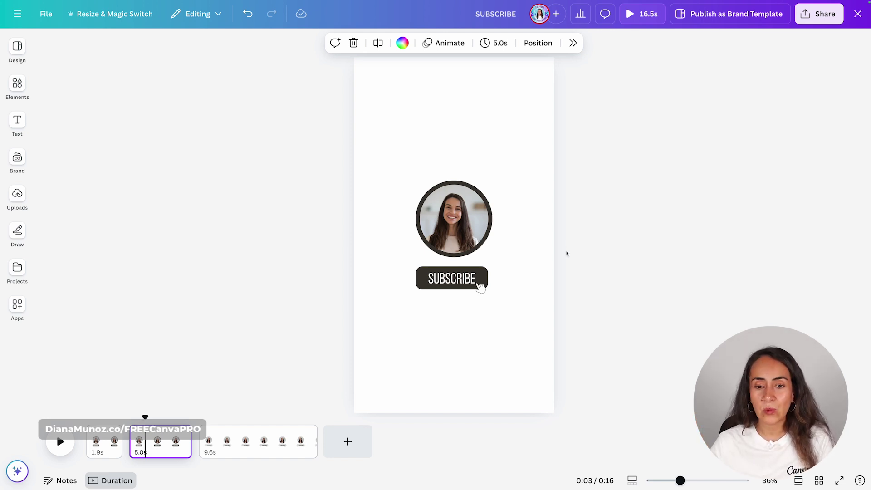
pyautogui.click(480, 287)
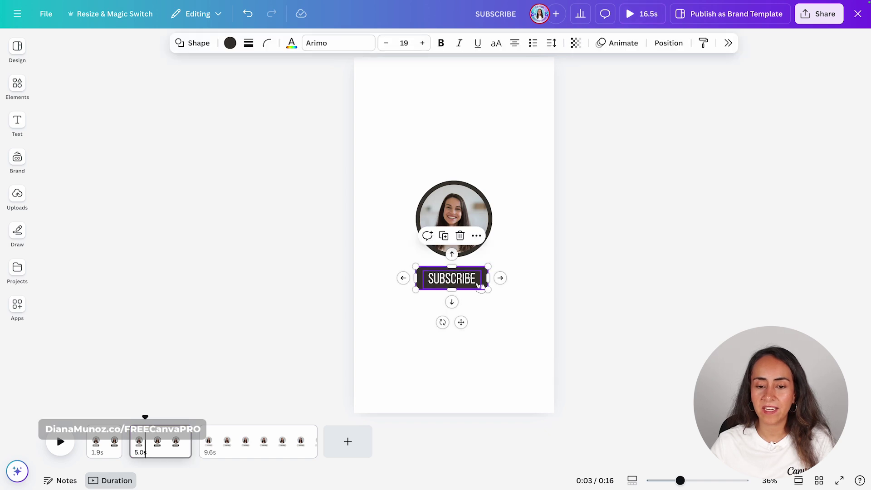
pyautogui.click(617, 43)
pyautogui.scroll(-5, 858, 198)
pyautogui.scroll(-1, 858, 199)
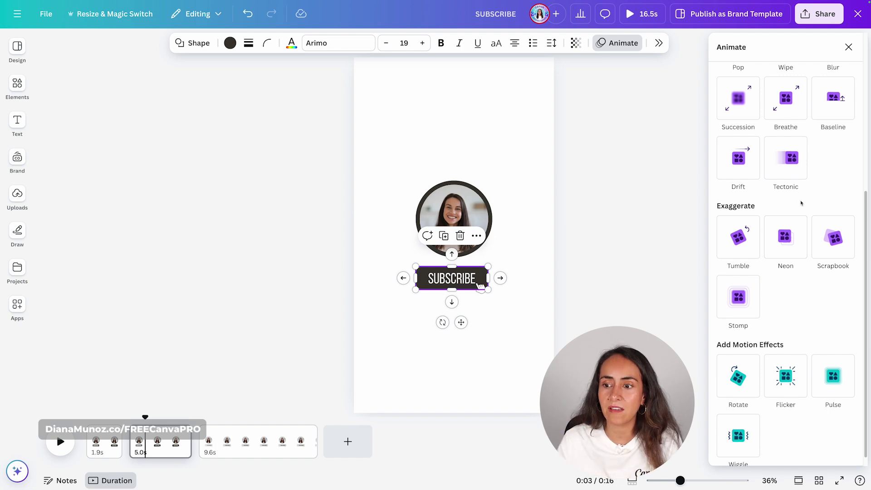
pyautogui.click(785, 237)
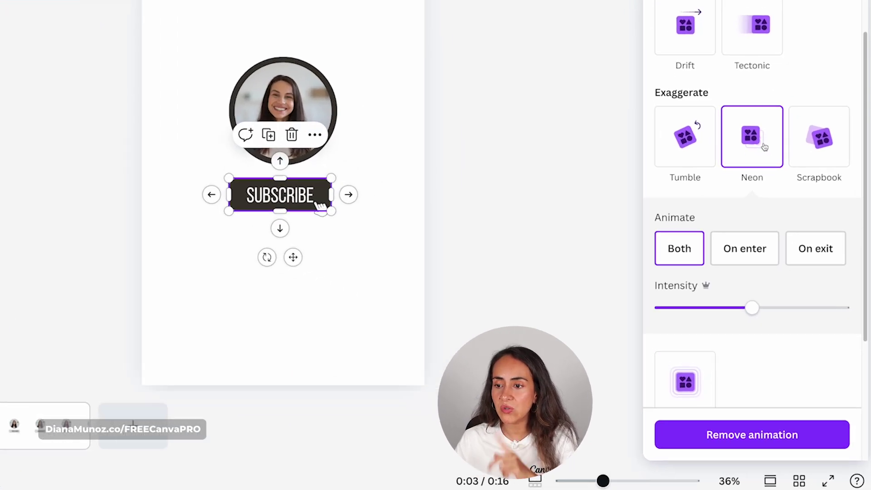
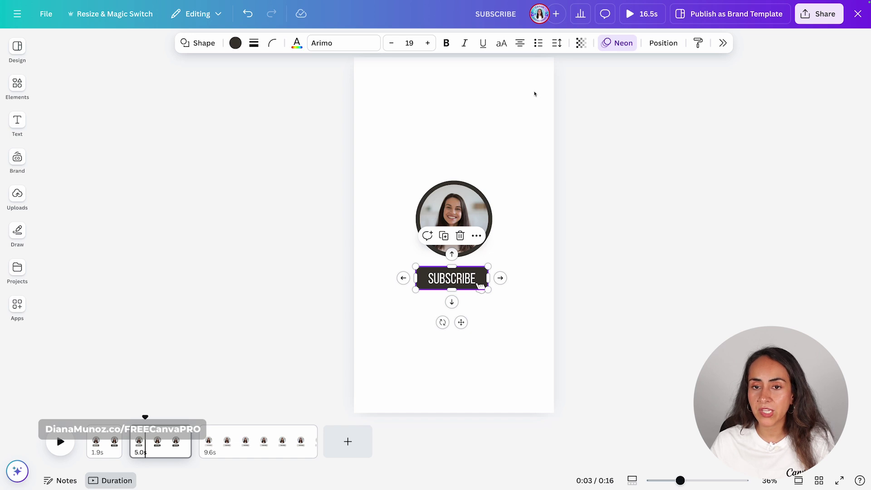
# - Set the second page's duration to 0.8 seconds
pyautogui.click(498, 93)
pyautogui.click(467, 41)
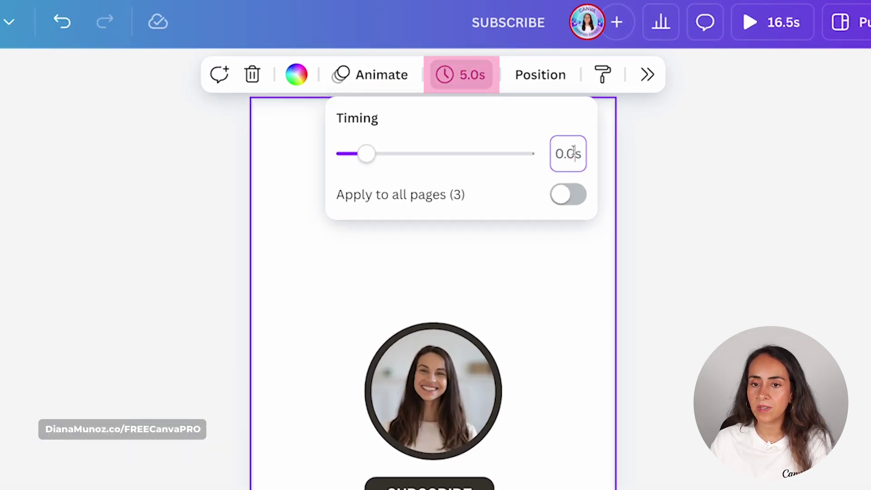
pyautogui.press('BackSpace')
pyautogui.write('8')
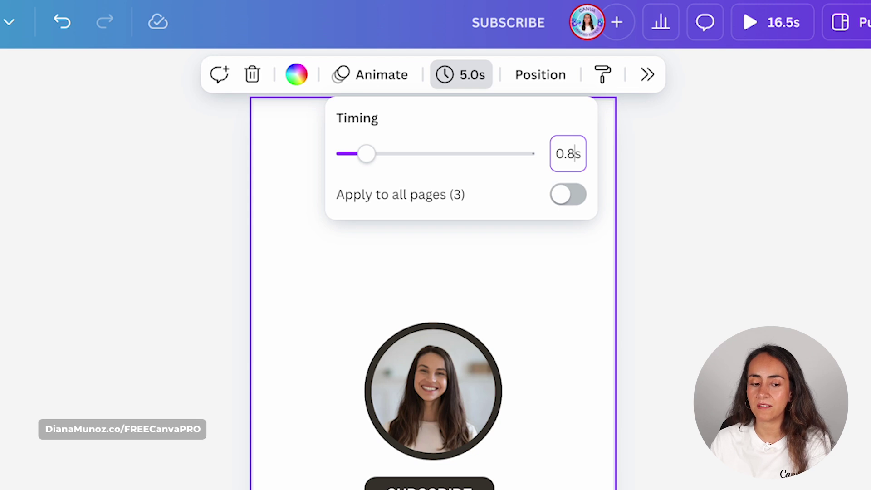
pyautogui.press('Return')
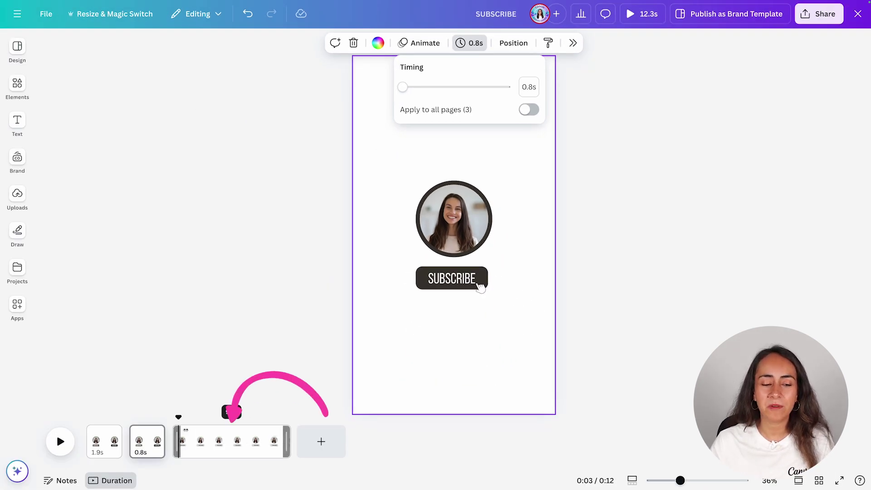
# - On the third page, create a custom animation path moving the hand cursor from the SUBSCRIBED button down to the page's right edge
pyautogui.click(229, 433)
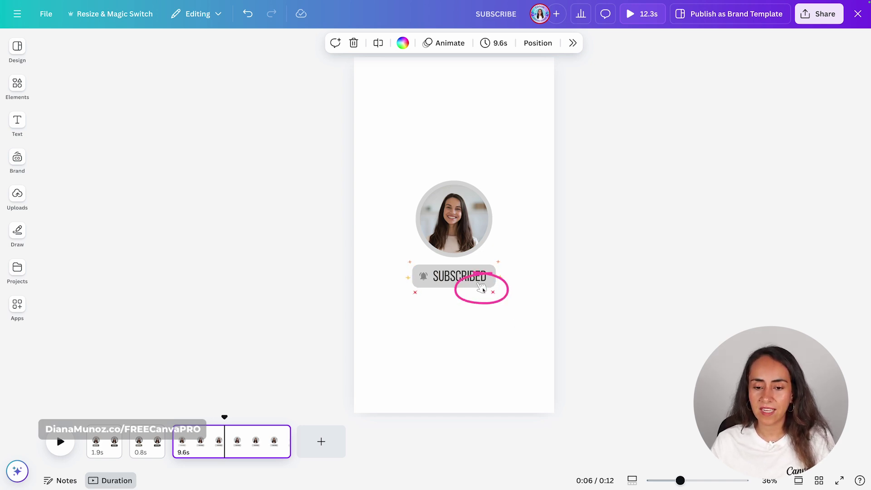
pyautogui.click(481, 289)
pyautogui.click(504, 42)
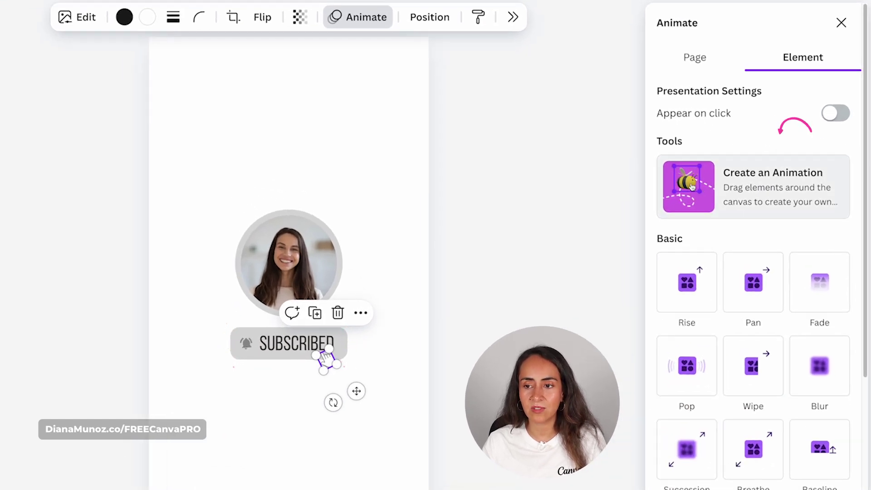
pyautogui.click(799, 183)
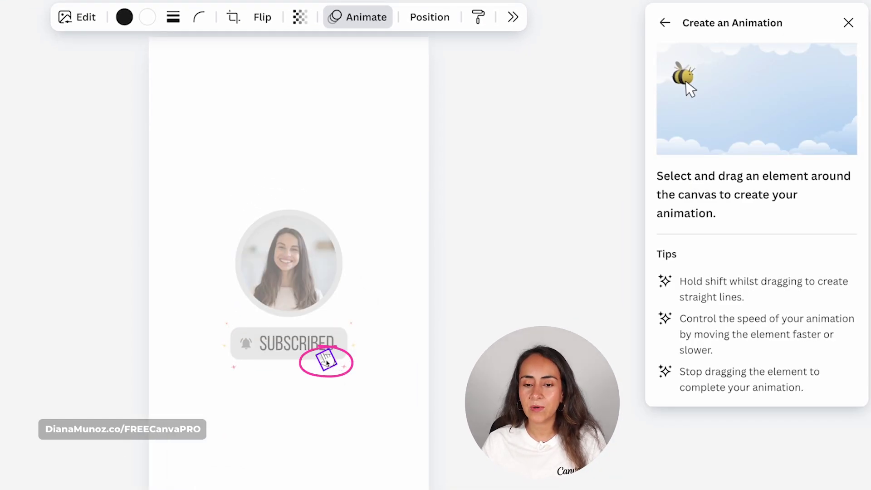
pyautogui.moveTo(341, 368)
pyautogui.mouseDown()
pyautogui.moveTo(331, 389)
pyautogui.moveTo(379, 416)
pyautogui.moveTo(433, 472)
pyautogui.mouseUp()
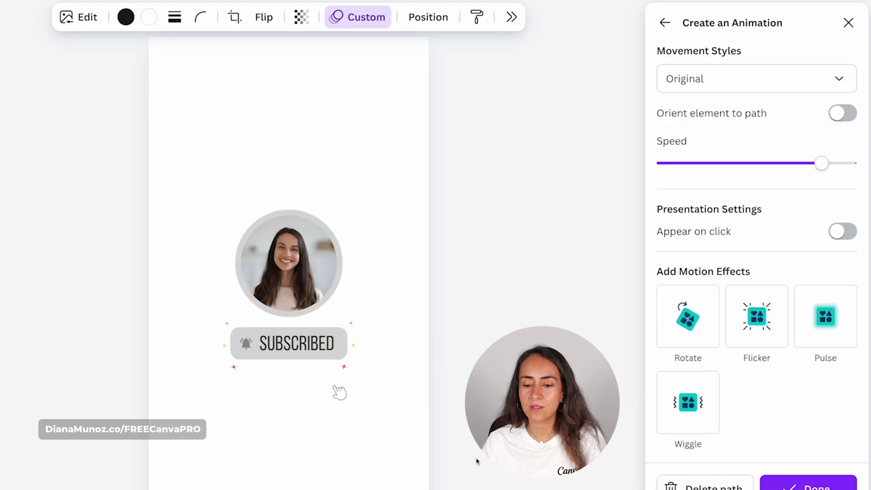
# - Set the hand's exit path to the Smooth movement style, slightly increase its speed, and finish the animation
pyautogui.click(698, 78)
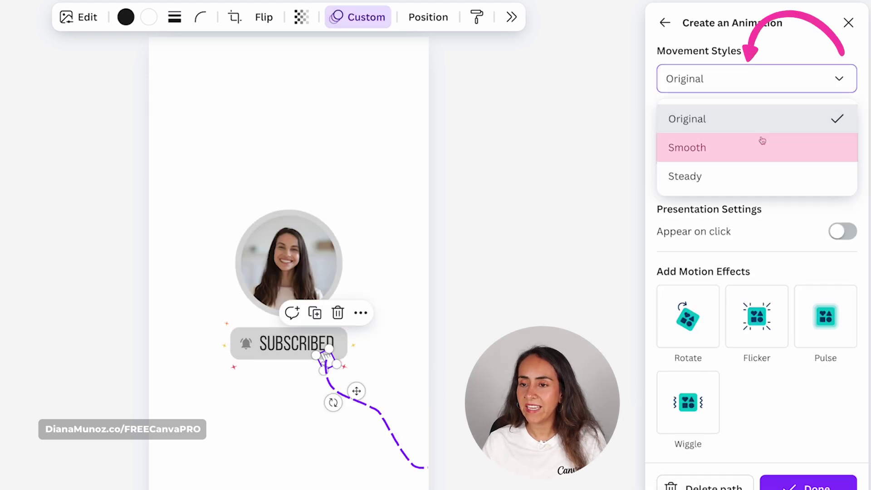
pyautogui.click(760, 145)
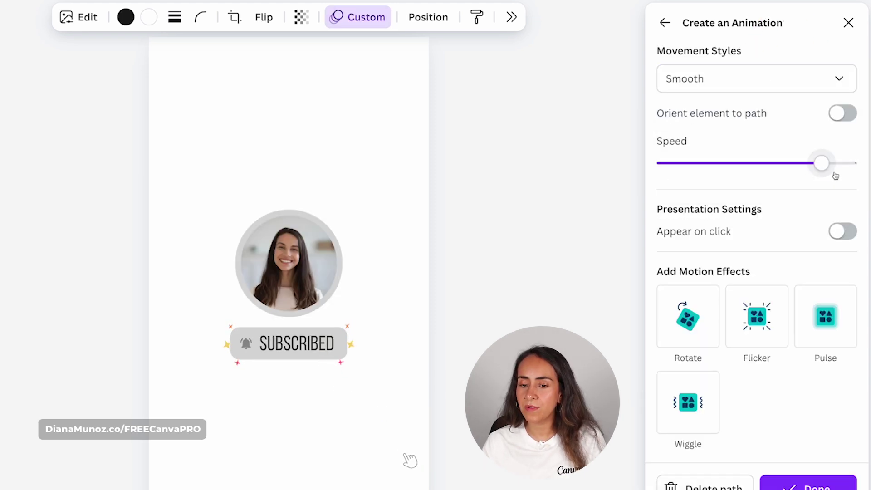
pyautogui.moveTo(824, 167); pyautogui.dragTo(832, 168)
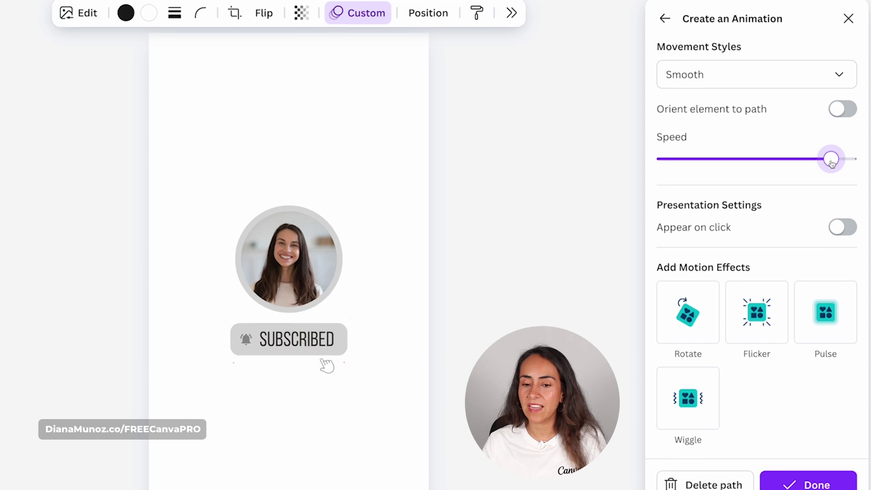
pyautogui.click(807, 453)
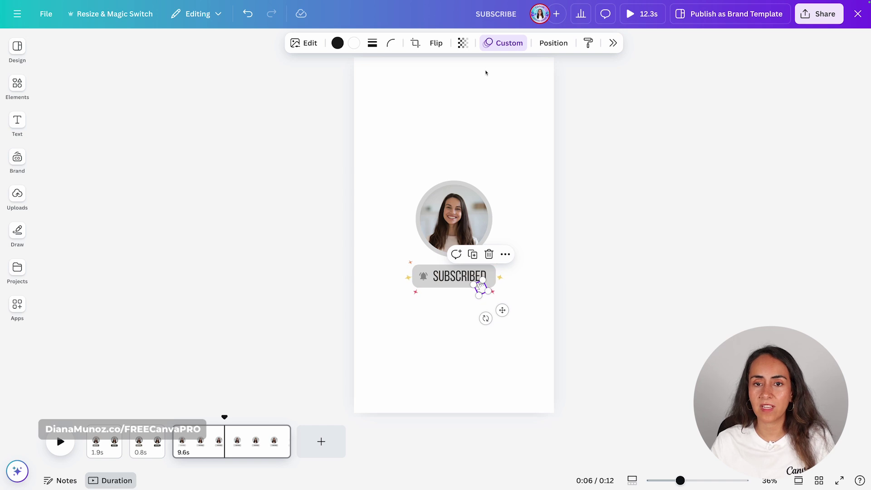
# - Set the third page's duration to 1.9 seconds and preview the whole video
pyautogui.click(522, 92)
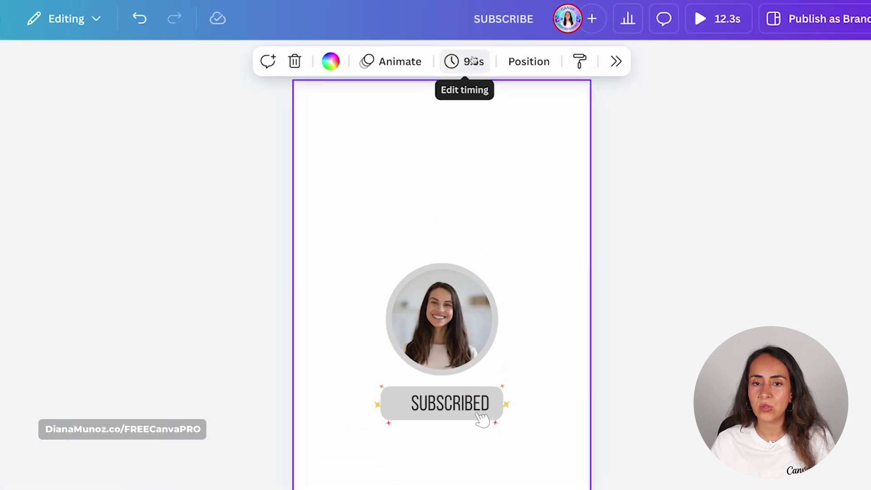
pyautogui.click(470, 43)
pyautogui.click(528, 87)
pyautogui.write('1.9s')
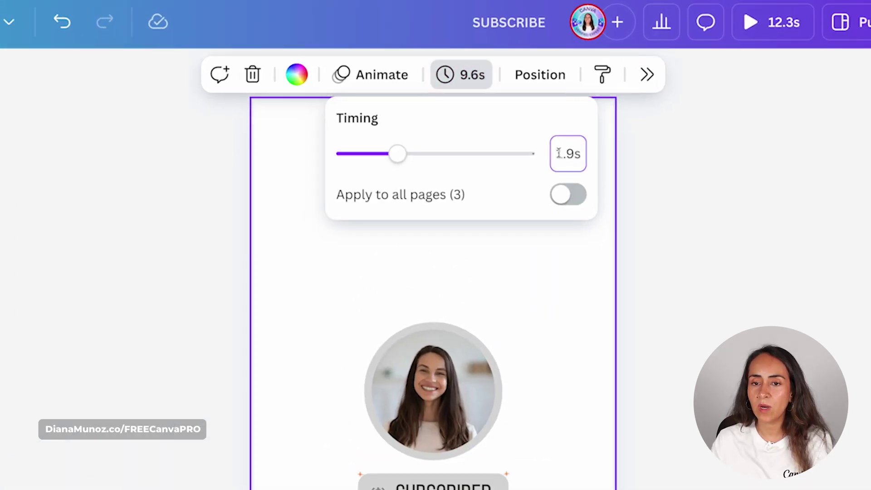
pyautogui.click(628, 190)
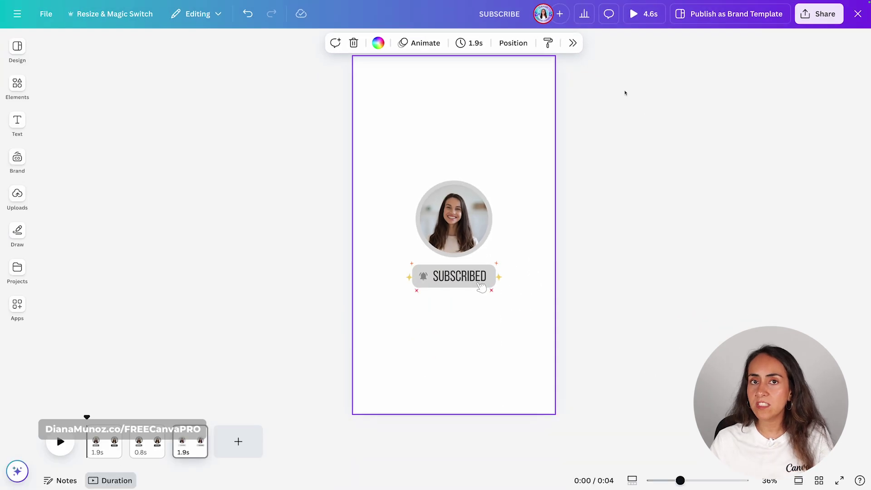
pyautogui.click(646, 14)
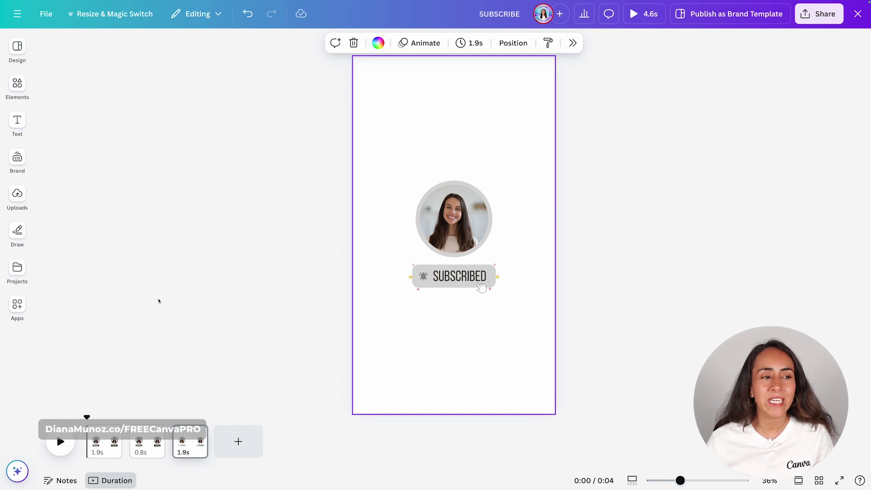
# - Search the audio library for "click"
pyautogui.scroll(-5, 154, 197)
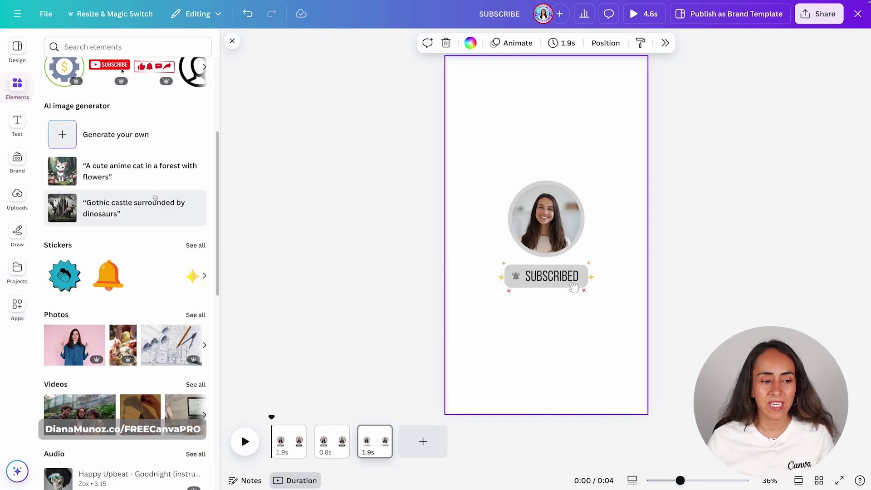
pyautogui.click(195, 261)
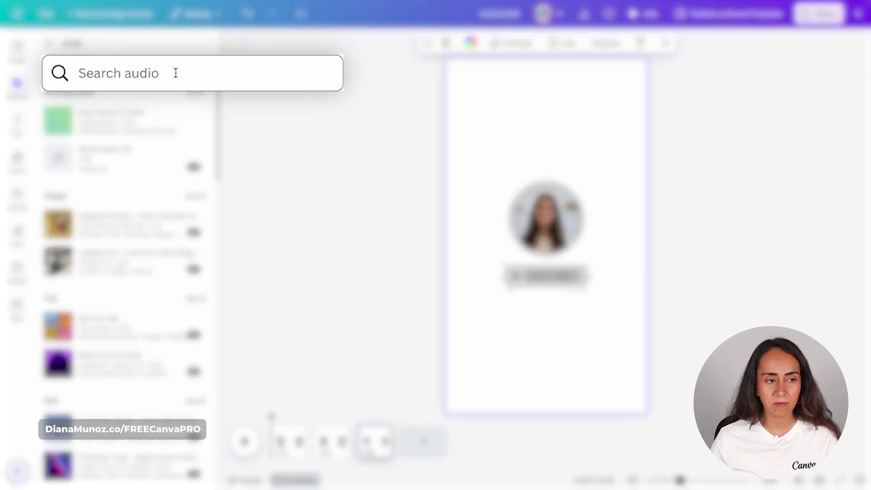
pyautogui.click(120, 68)
pyautogui.write('click')
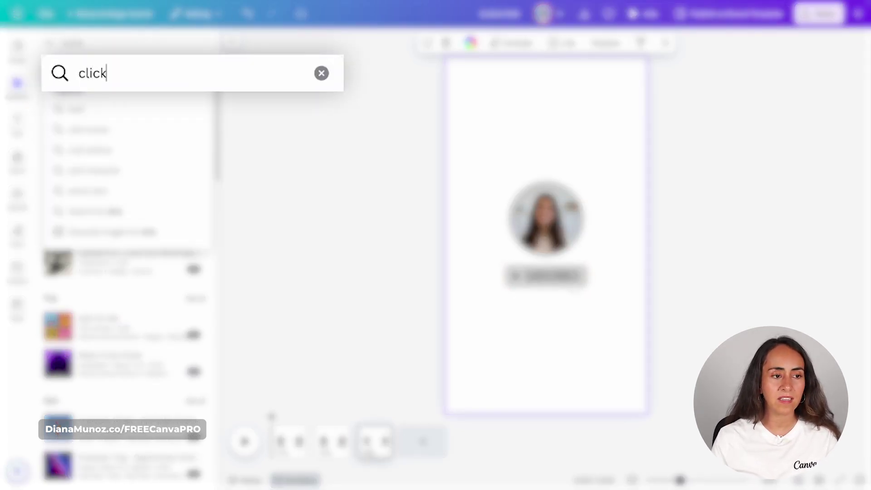
pyautogui.press('Return')
# - Add the Mouse Click 1 sound at the start of the second page and play back the video to check its timing
pyautogui.moveTo(271, 417); pyautogui.dragTo(315, 417)
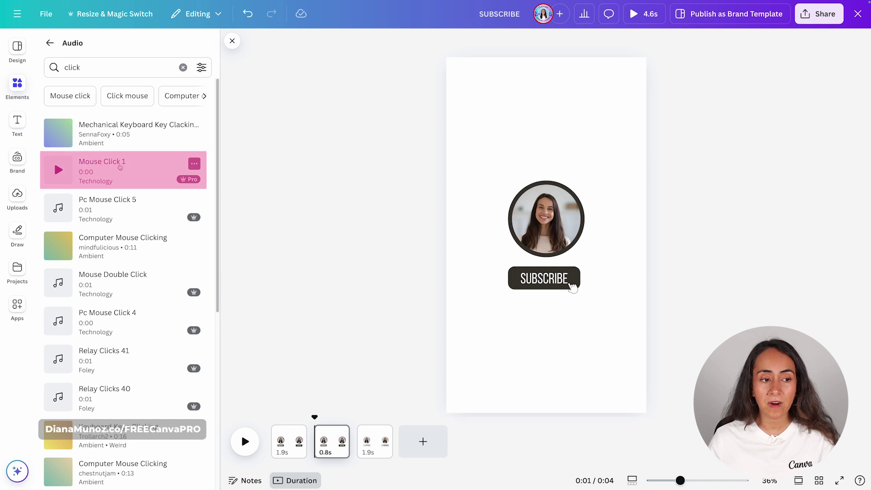
pyautogui.click(119, 174)
pyautogui.moveTo(314, 388); pyautogui.dragTo(296, 392)
pyautogui.click(245, 431)
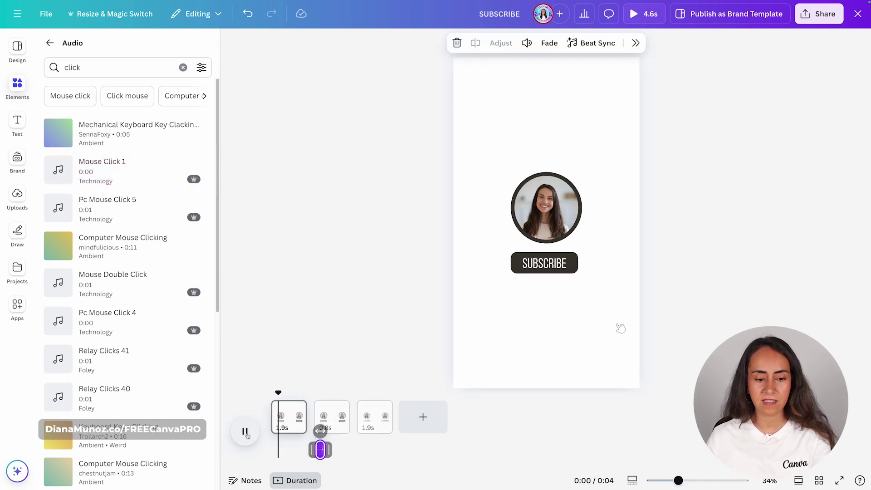
pyautogui.click(245, 431)
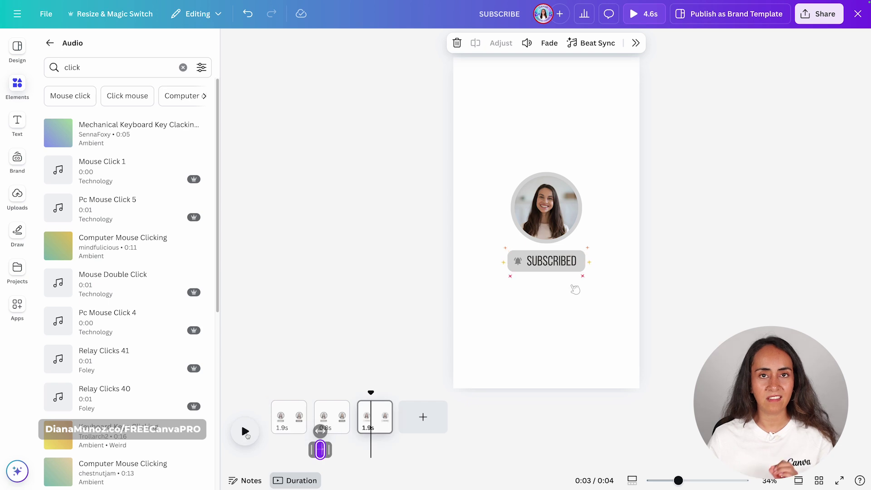
# - Add the Epic Victory Chime sound at the start of the third page and preview the whole video
pyautogui.moveTo(371, 392); pyautogui.dragTo(357, 392)
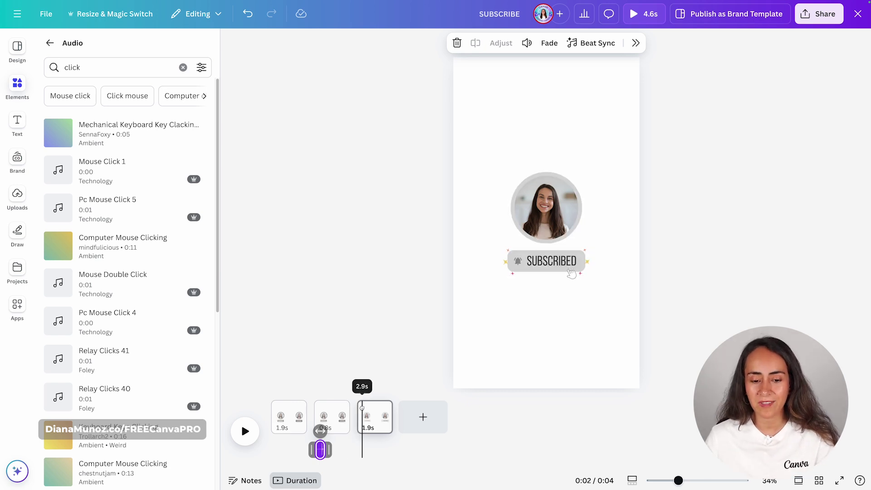
pyautogui.moveTo(358, 410)
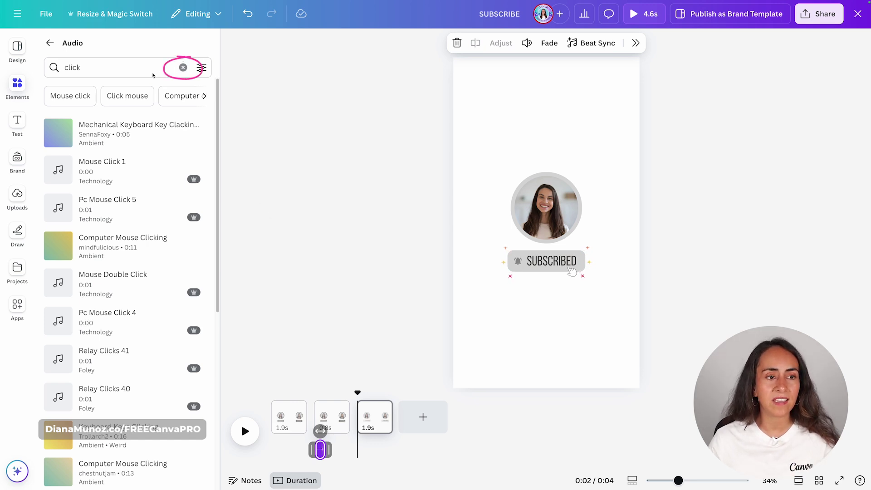
pyautogui.click(183, 67)
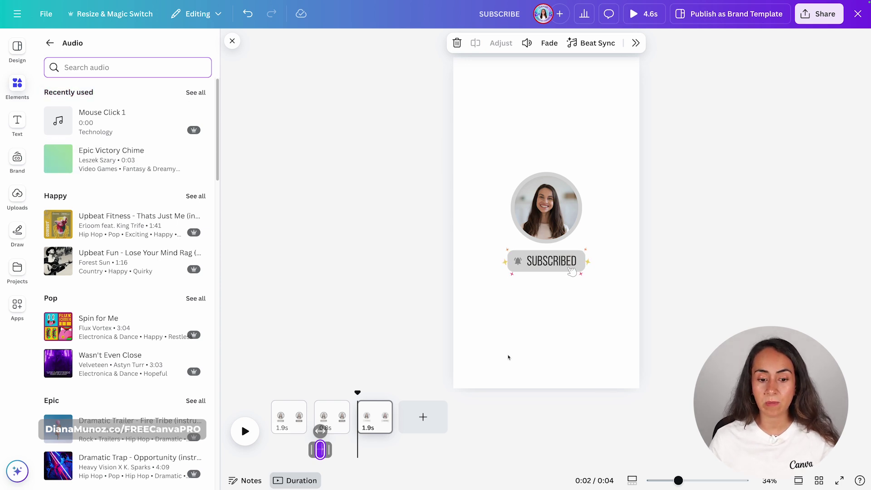
pyautogui.click(354, 393)
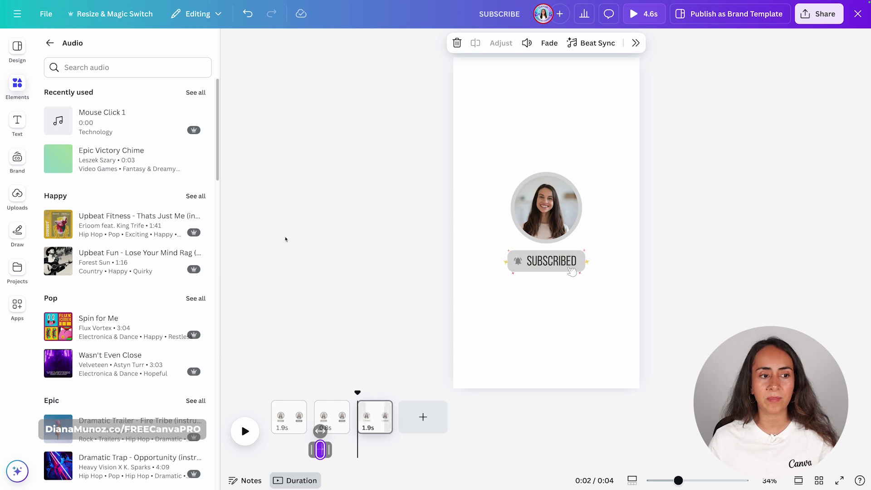
pyautogui.click(127, 156)
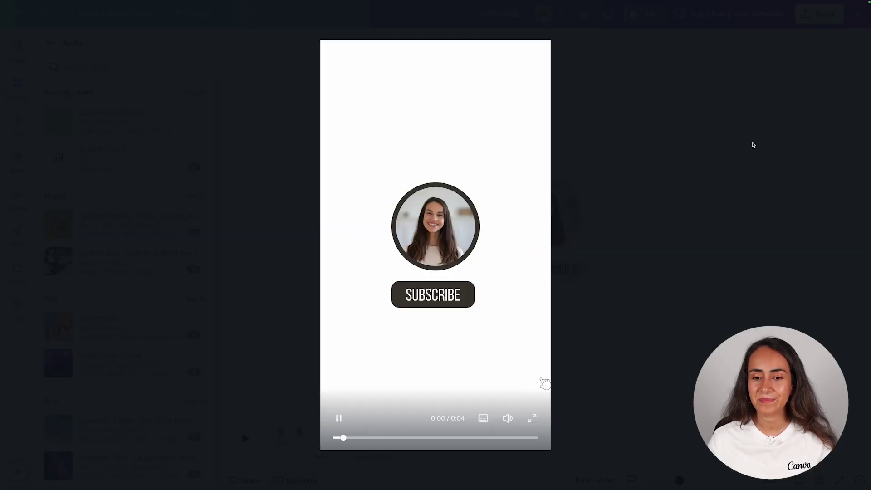
pyautogui.click(644, 13)
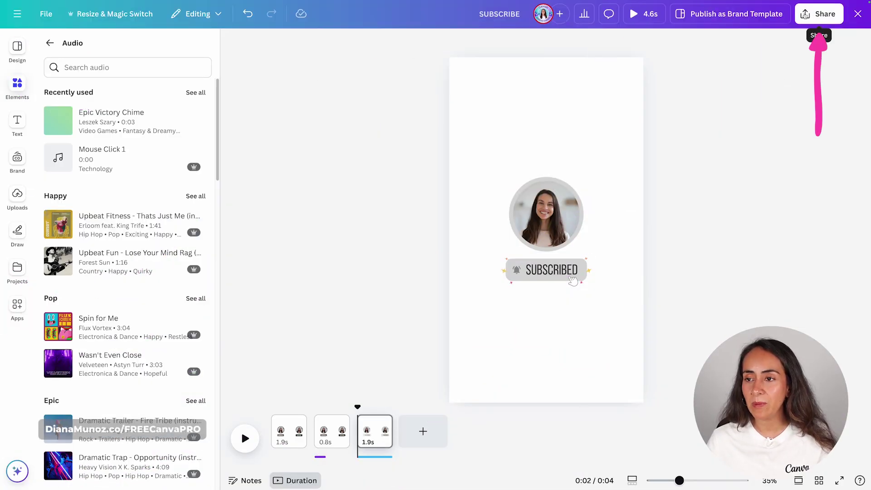
# - Open the design's download settings for an MP4 video of all pages at 1080p, and follow the link for connecting social accounts
pyautogui.click(804, 14)
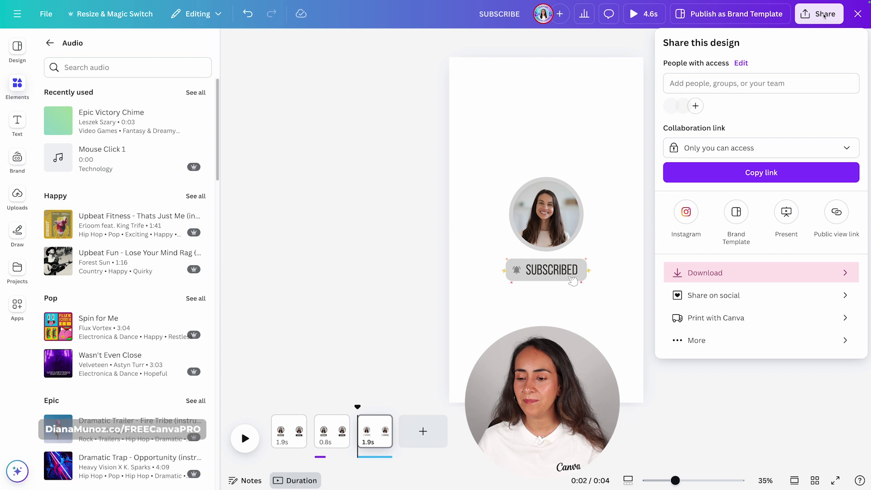
pyautogui.click(727, 273)
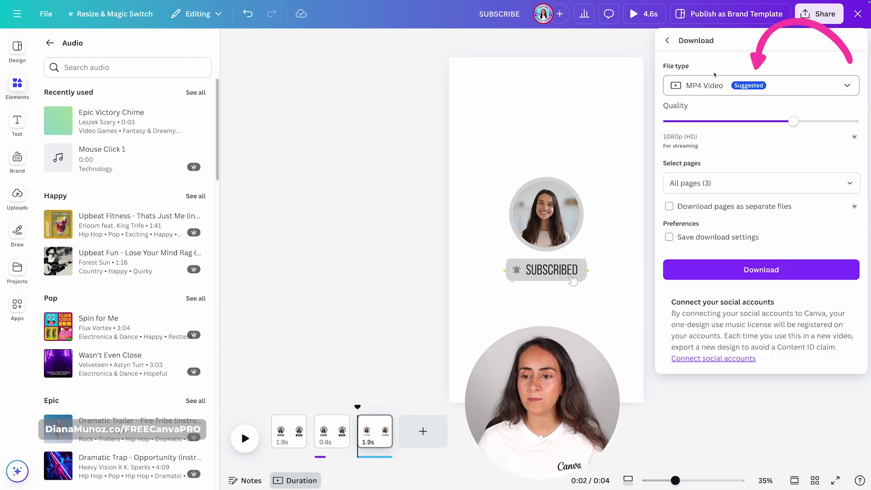
pyautogui.click(729, 206)
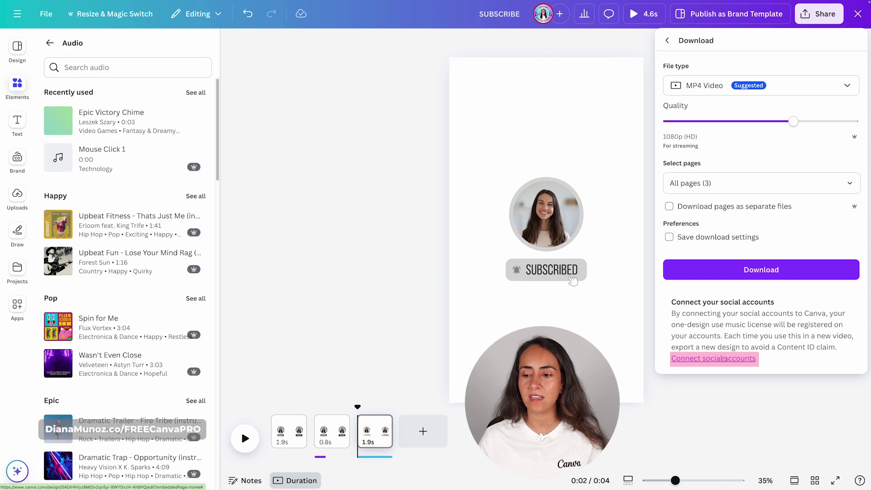
pyautogui.click(704, 359)
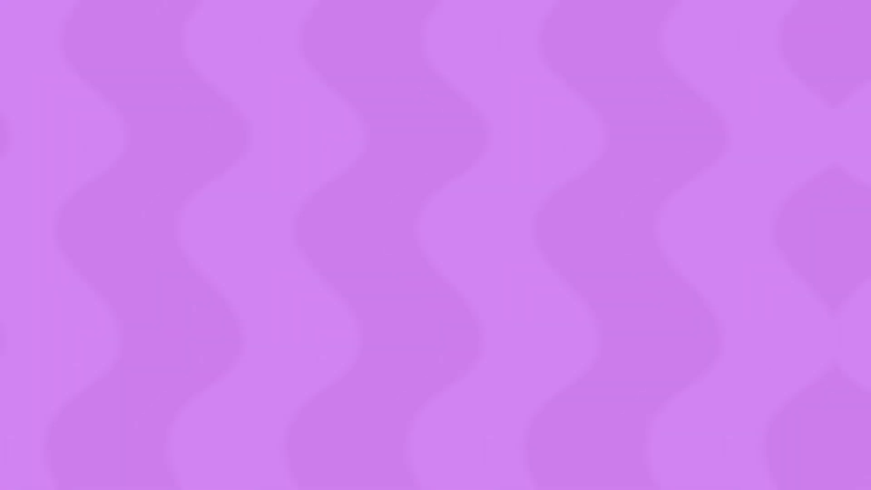